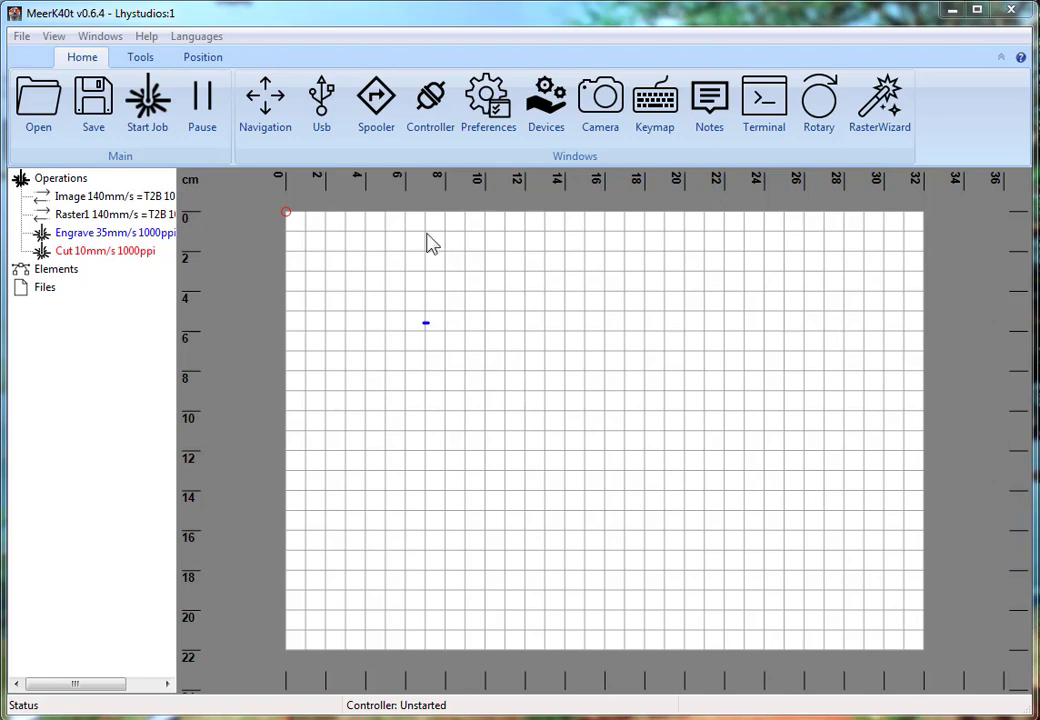
Drop the lute poster image onto the bed and select it
{"action": "left_click", "coordinate": [106, 199]}
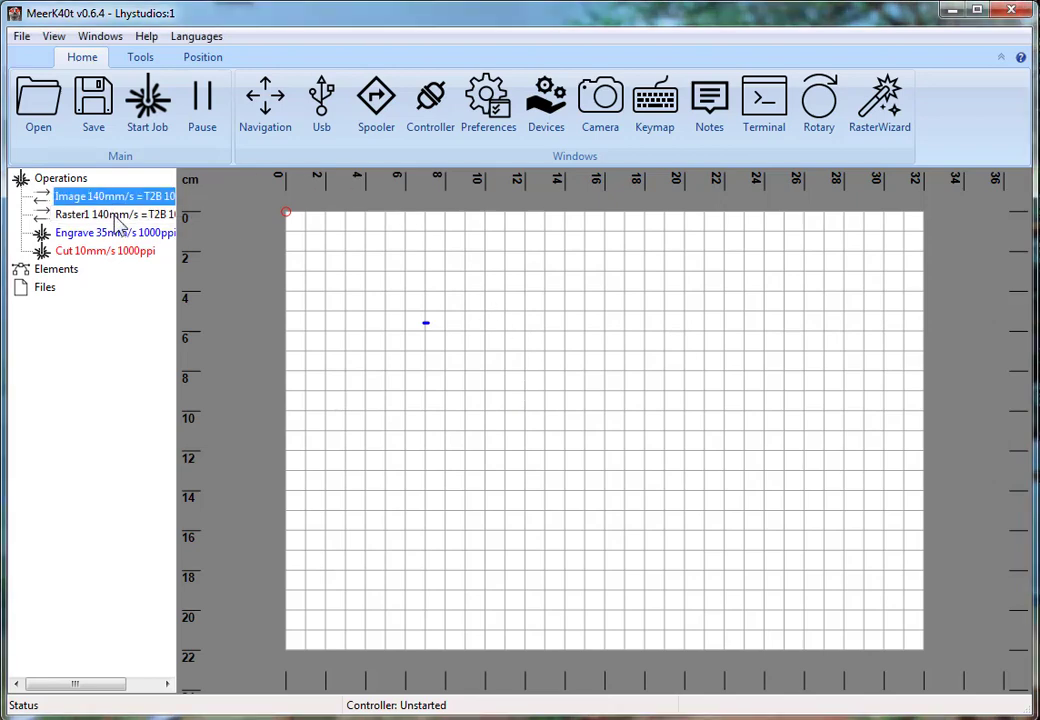
{"action": "left_click", "coordinate": [68, 181]}
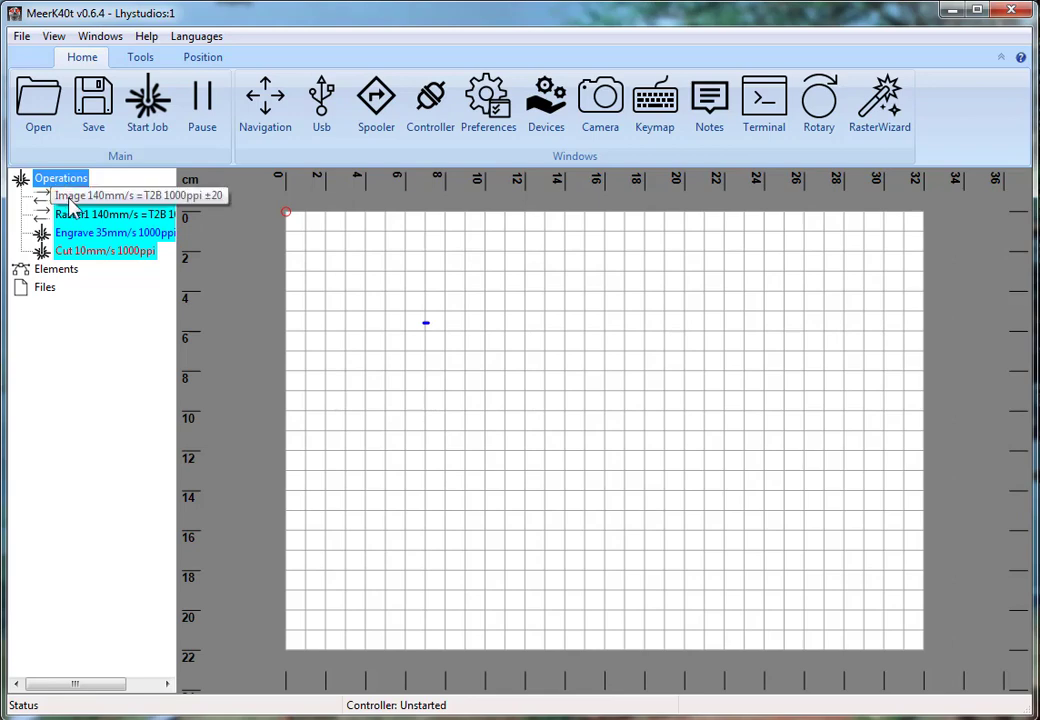
{"action": "left_click", "coordinate": [72, 196]}
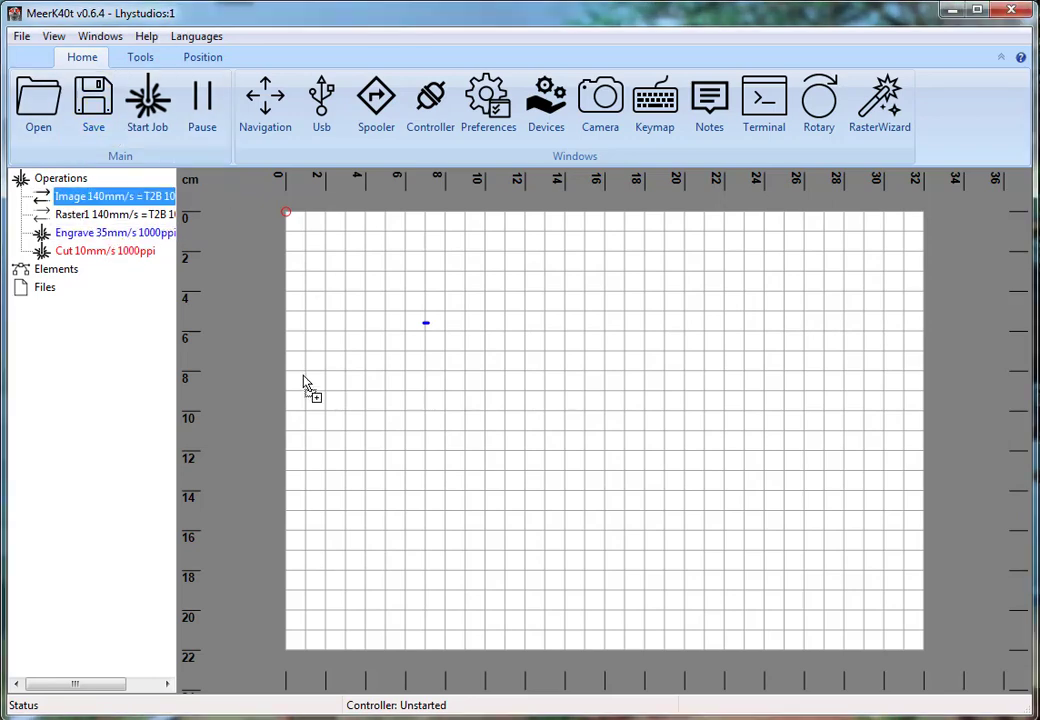
{"action": "left_click_drag", "start_coordinate": [305, 383], "coordinate": [288, 318]}
{"action": "left_click", "coordinate": [100, 214]}
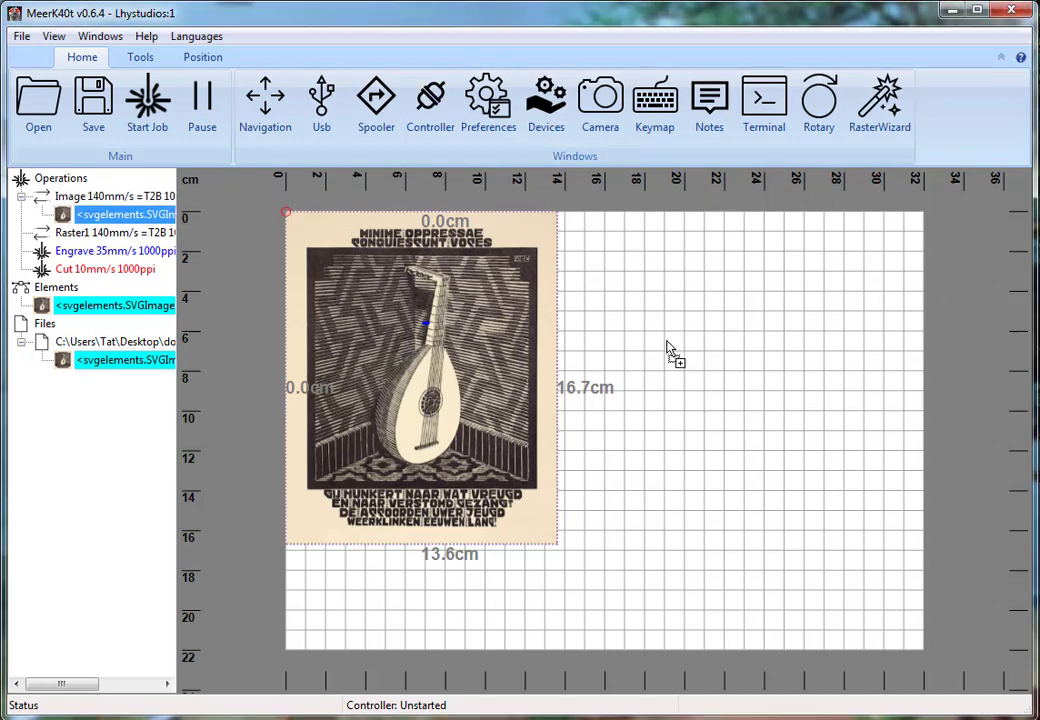
Load the roll drawing SVG and open Raster1's Operation Properties at 140 mm/s
{"action": "left_click_drag", "start_coordinate": [673, 353], "coordinate": [601, 341]}
{"action": "left_click", "coordinate": [77, 233]}
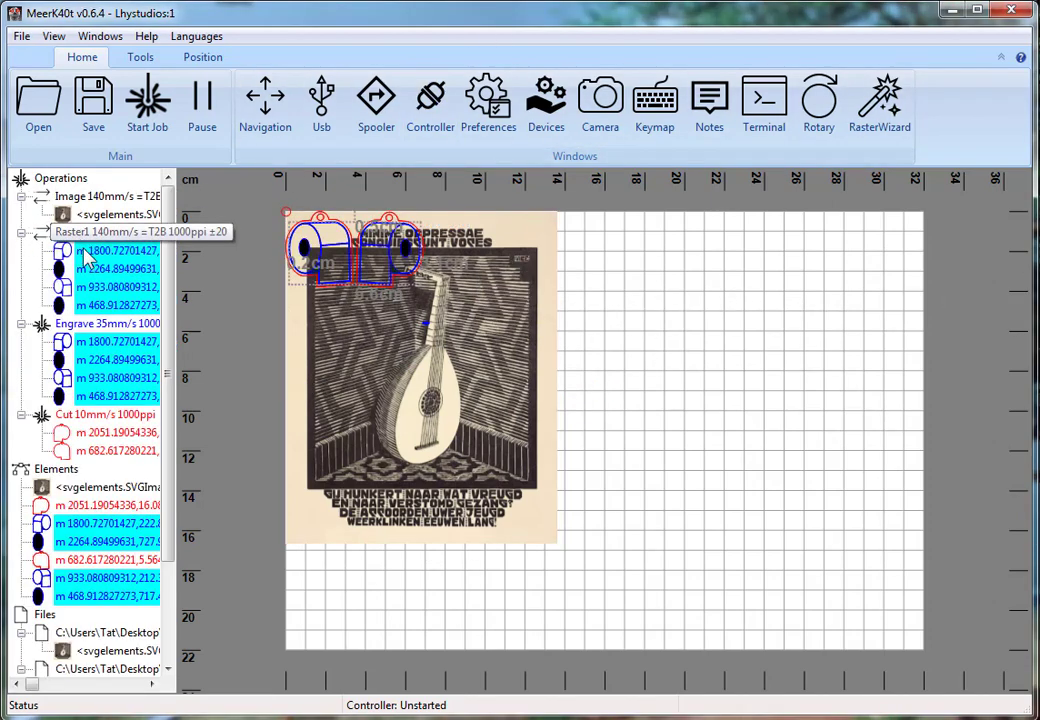
{"action": "left_click", "coordinate": [80, 323]}
{"action": "left_click", "coordinate": [106, 414]}
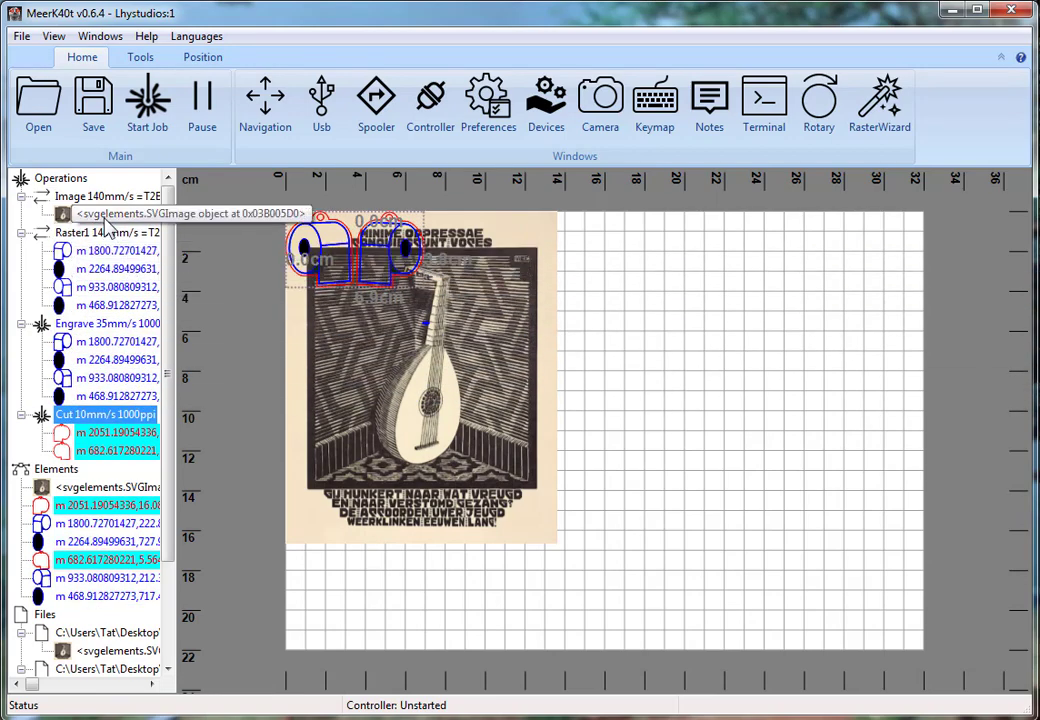
{"action": "left_click", "coordinate": [74, 234]}
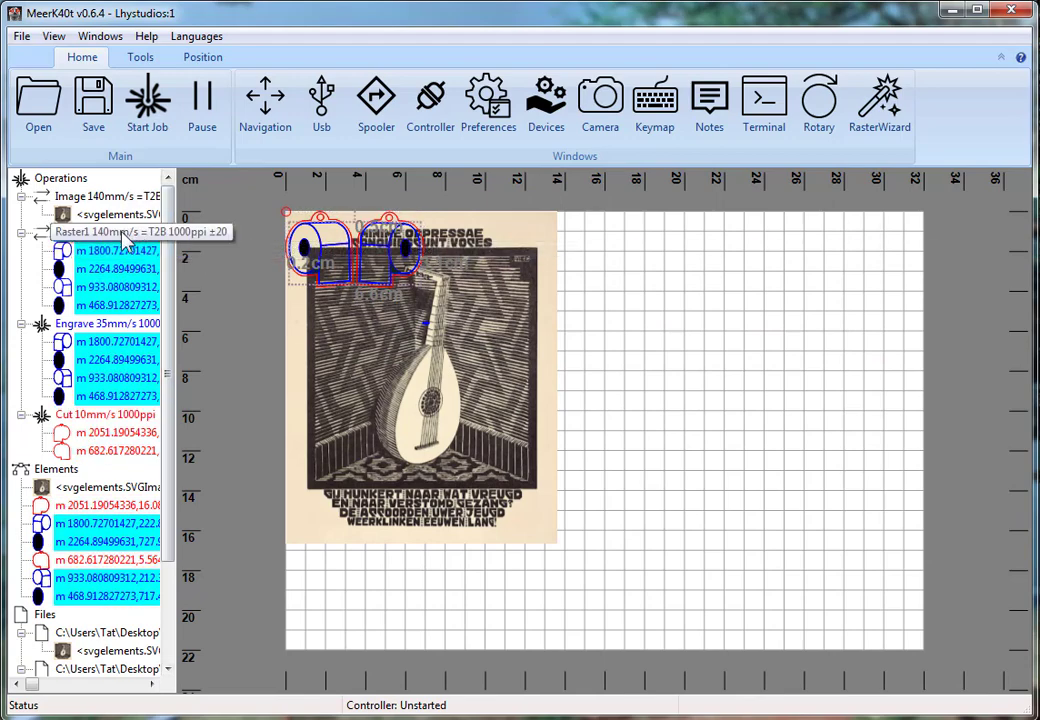
{"action": "double_click", "coordinate": [124, 234]}
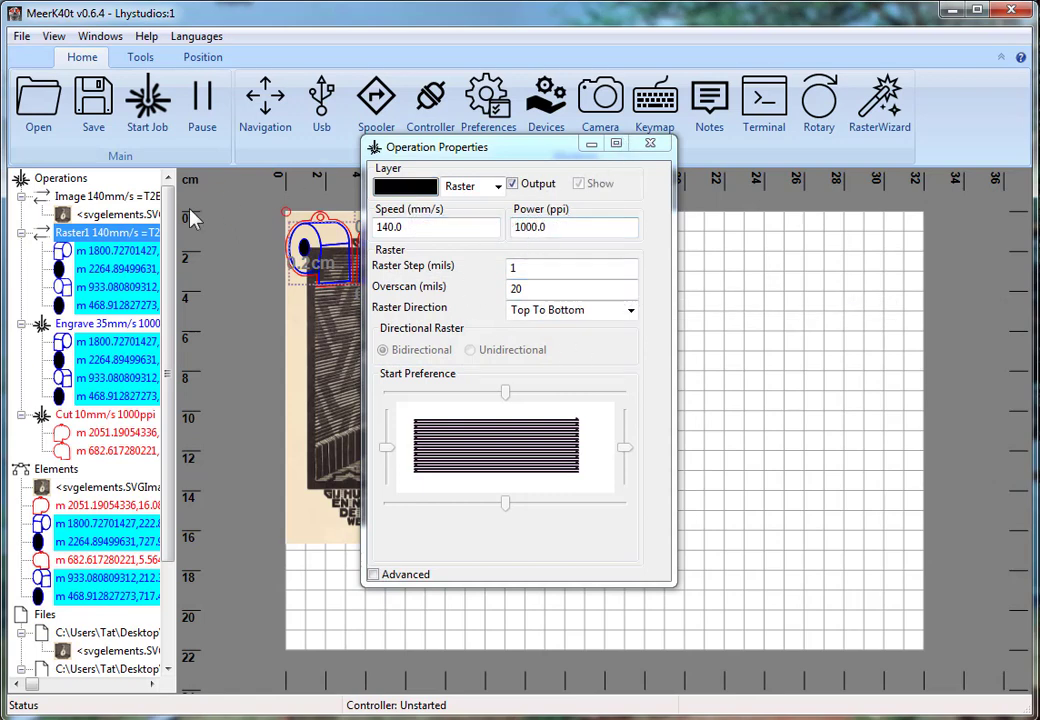
Apply Set Basic Classification to add green, magenta, cyan and yellow Engrave 35mm/s operations
{"action": "left_click", "coordinate": [88, 333]}
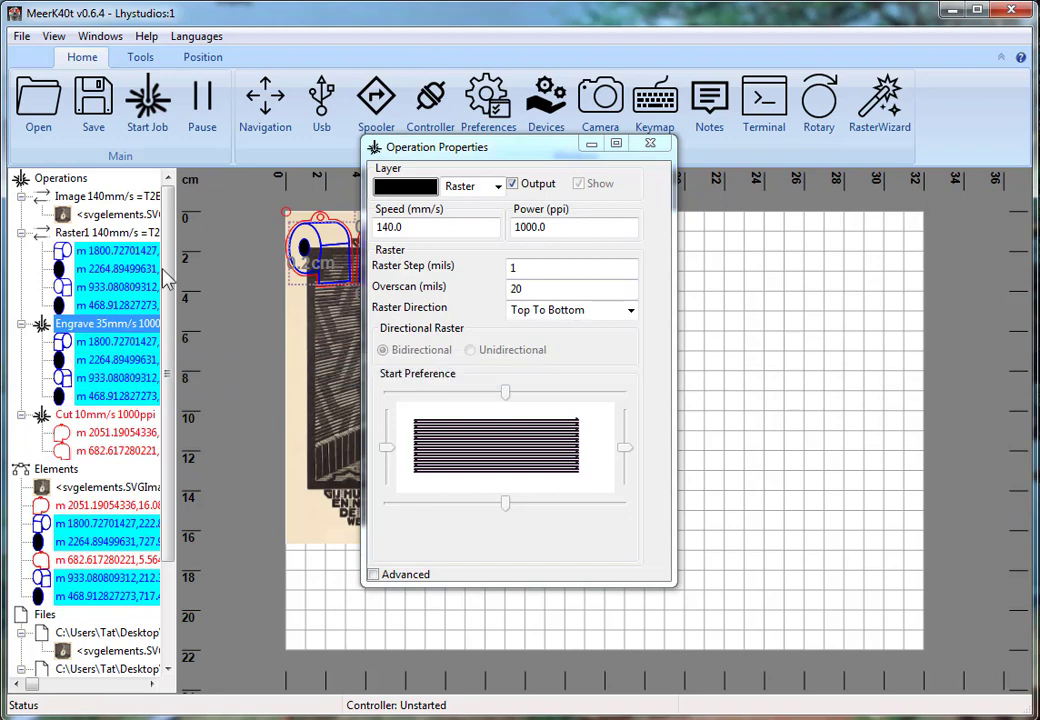
{"action": "left_click", "coordinate": [60, 178]}
{"action": "right_click", "coordinate": [60, 179]}
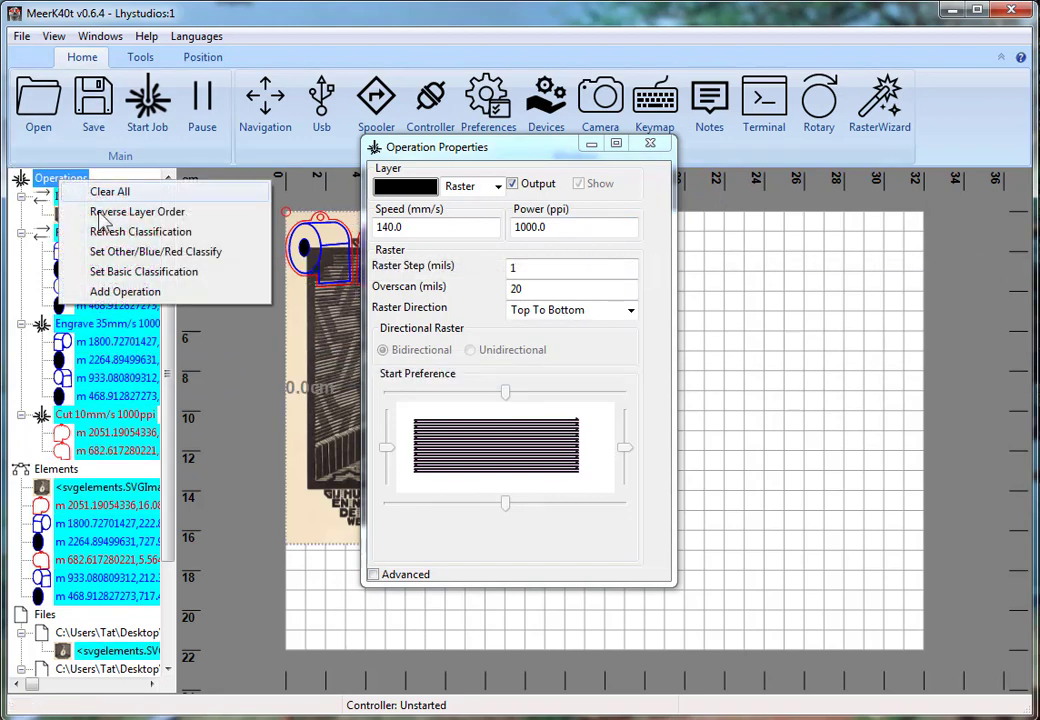
{"action": "right_click", "coordinate": [175, 274]}
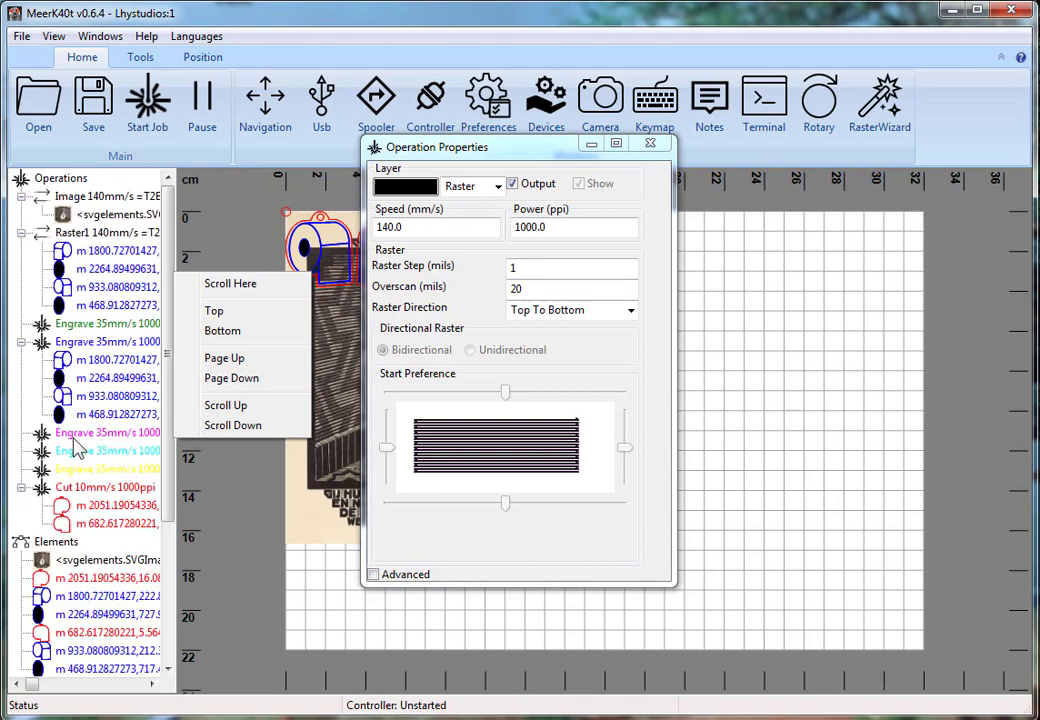
{"action": "left_click", "coordinate": [70, 487]}
{"action": "left_click", "coordinate": [85, 451]}
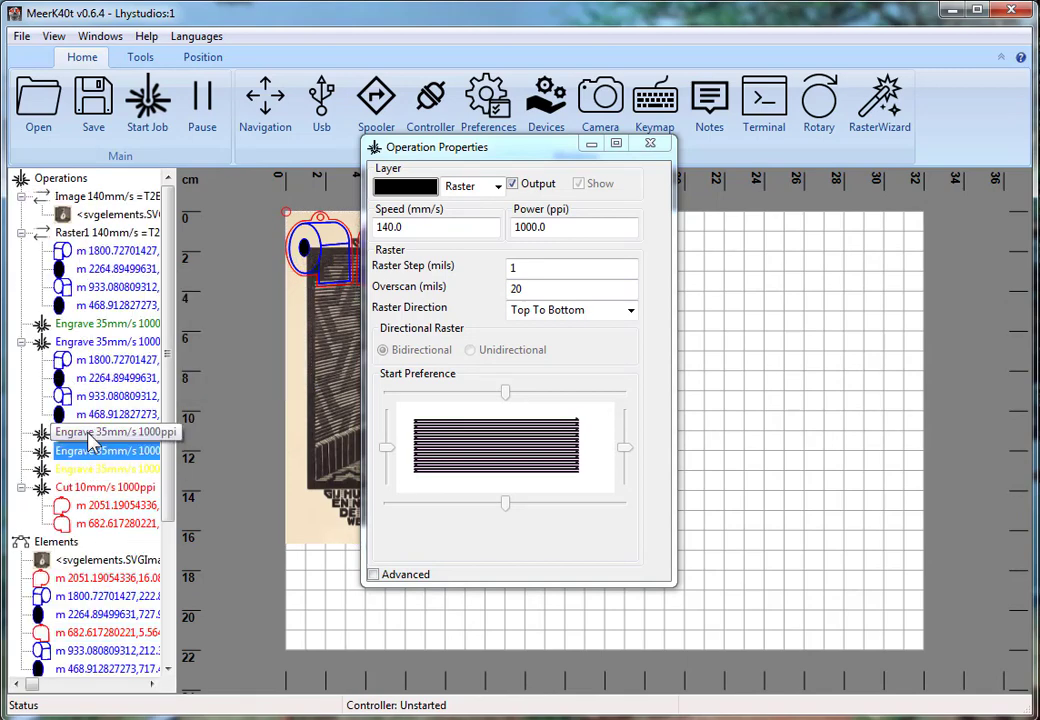
{"action": "left_click", "coordinate": [88, 434]}
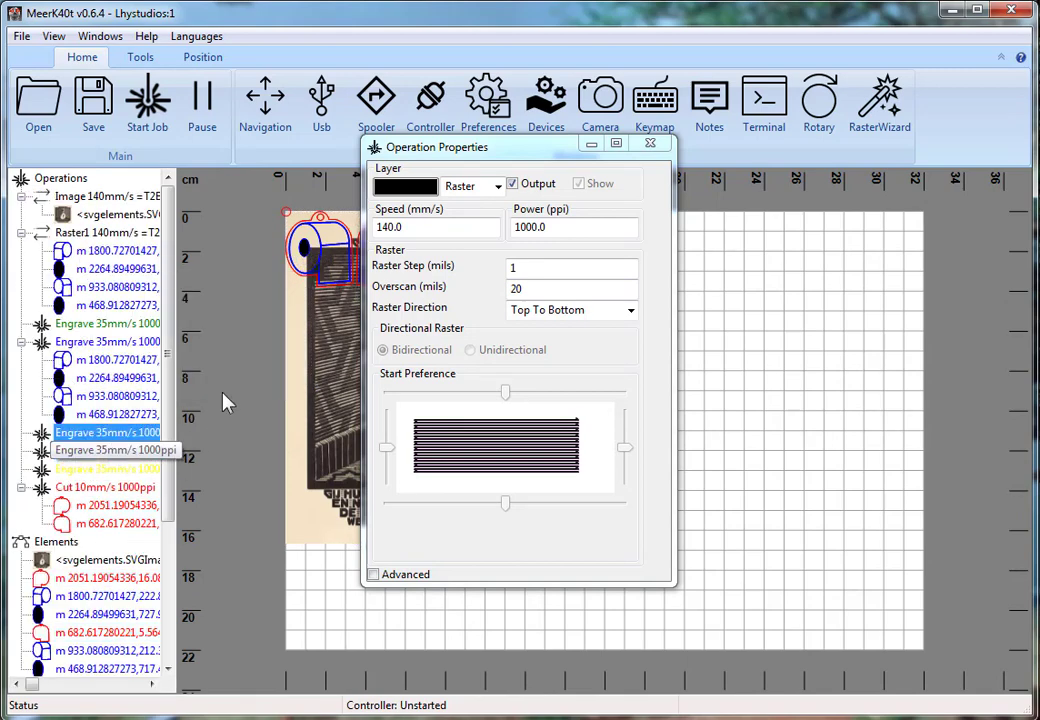
Move one roll drawing to the empty bed area and give it a magenta stroke
{"action": "left_click", "coordinate": [650, 145]}
{"action": "left_click", "coordinate": [384, 219]}
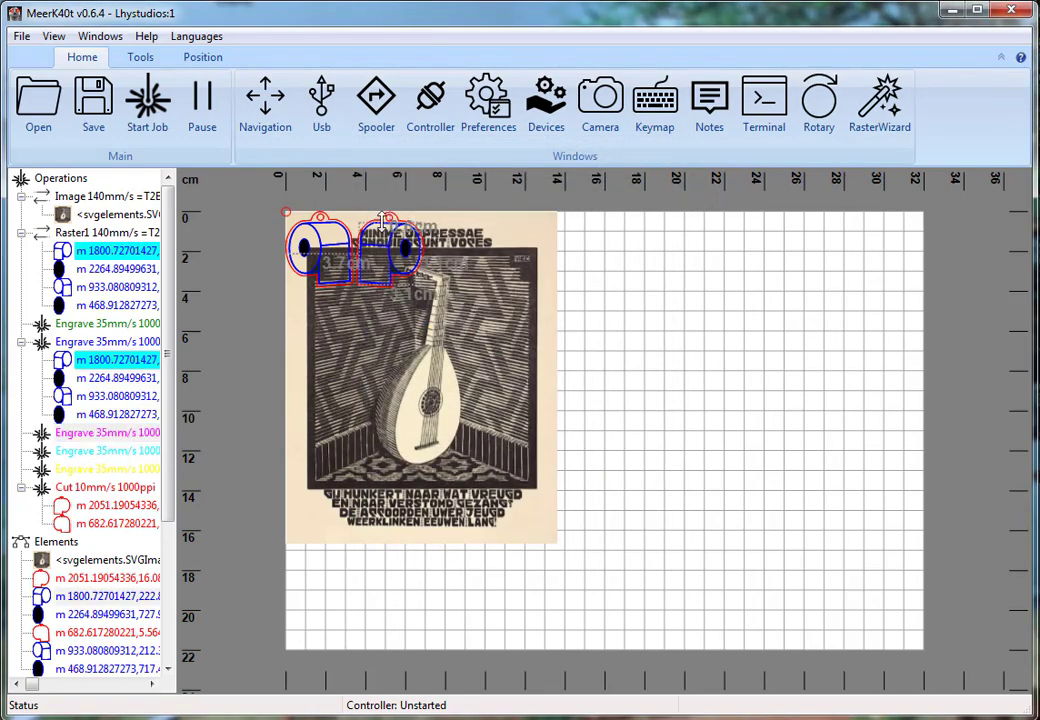
{"action": "left_click_drag", "start_coordinate": [380, 235], "coordinate": [688, 305]}
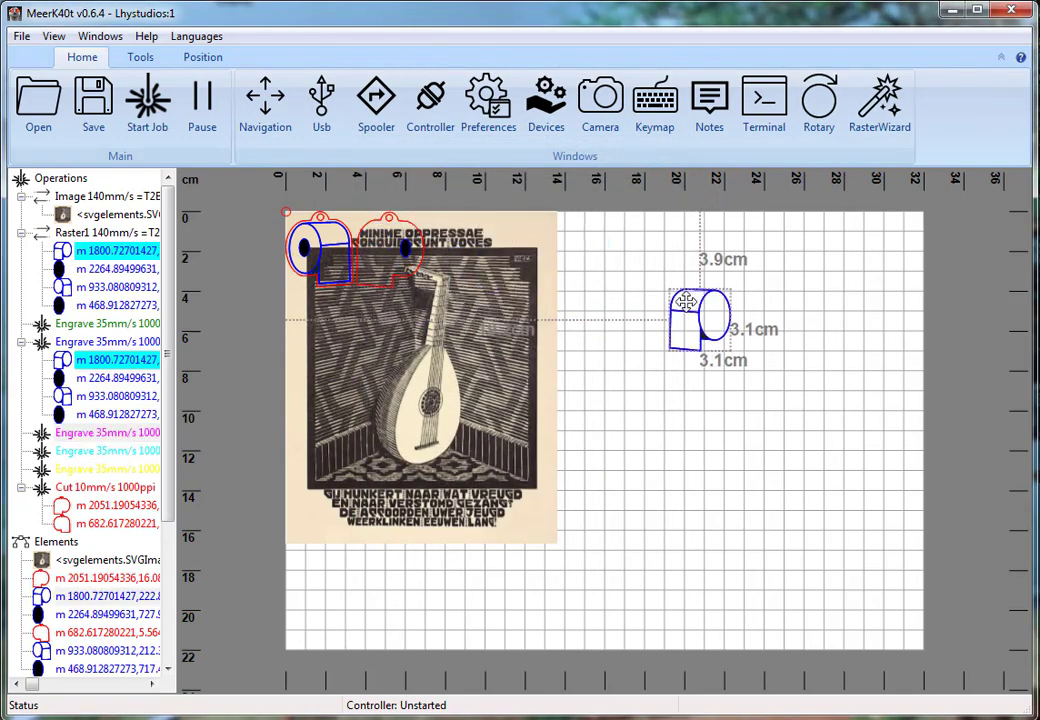
{"action": "double_click", "coordinate": [686, 301]}
{"action": "left_click", "coordinate": [455, 380]}
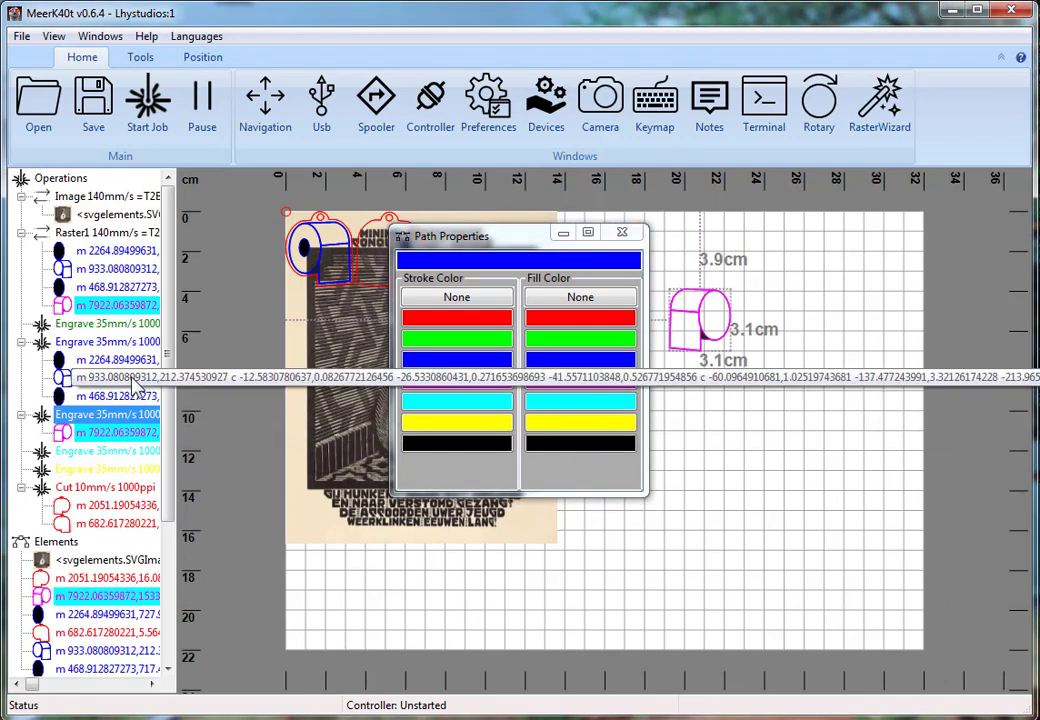
Set the magenta Engrave operation's speed to 7 mm/s
{"action": "double_click", "coordinate": [100, 418]}
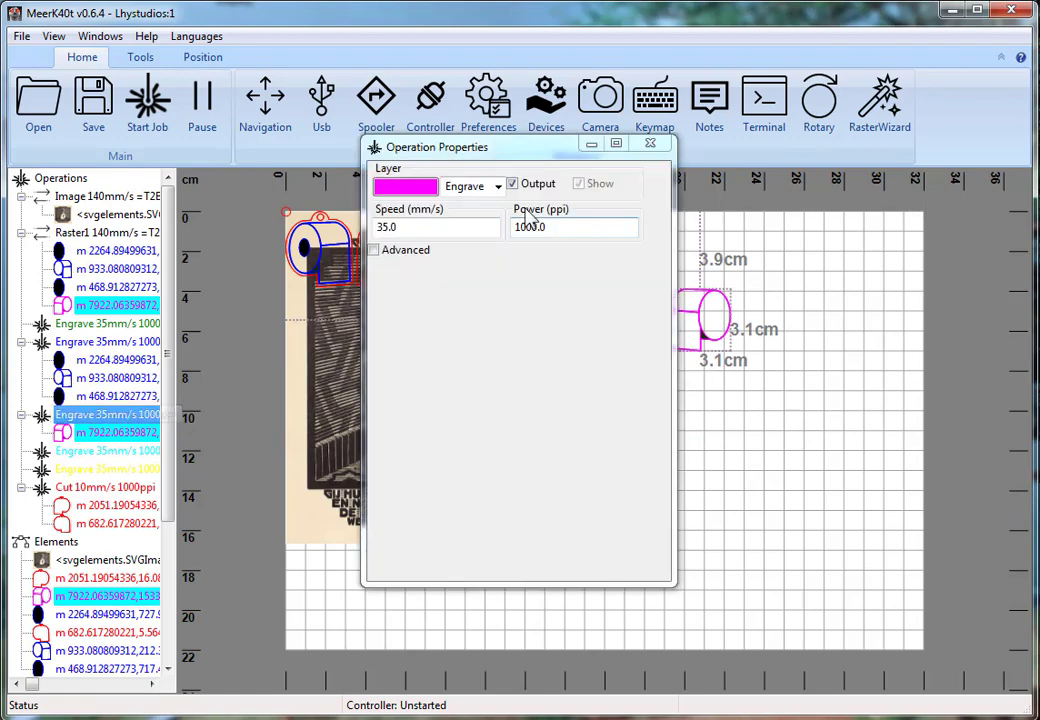
{"action": "left_click", "coordinate": [418, 232]}
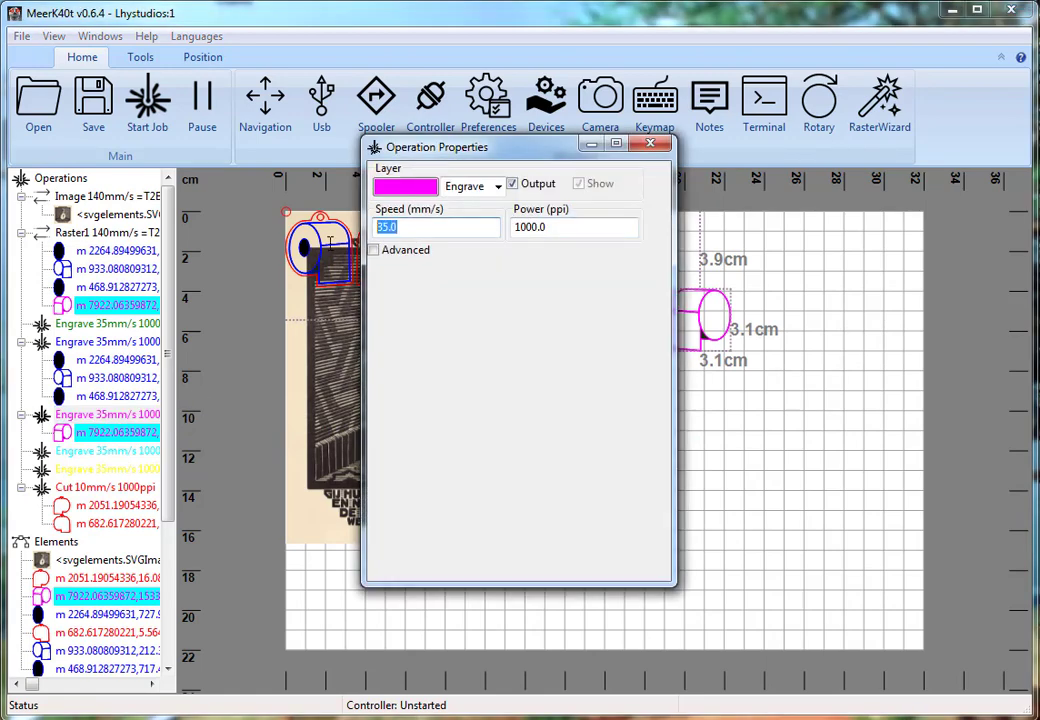
{"action": "type", "text": "7"}
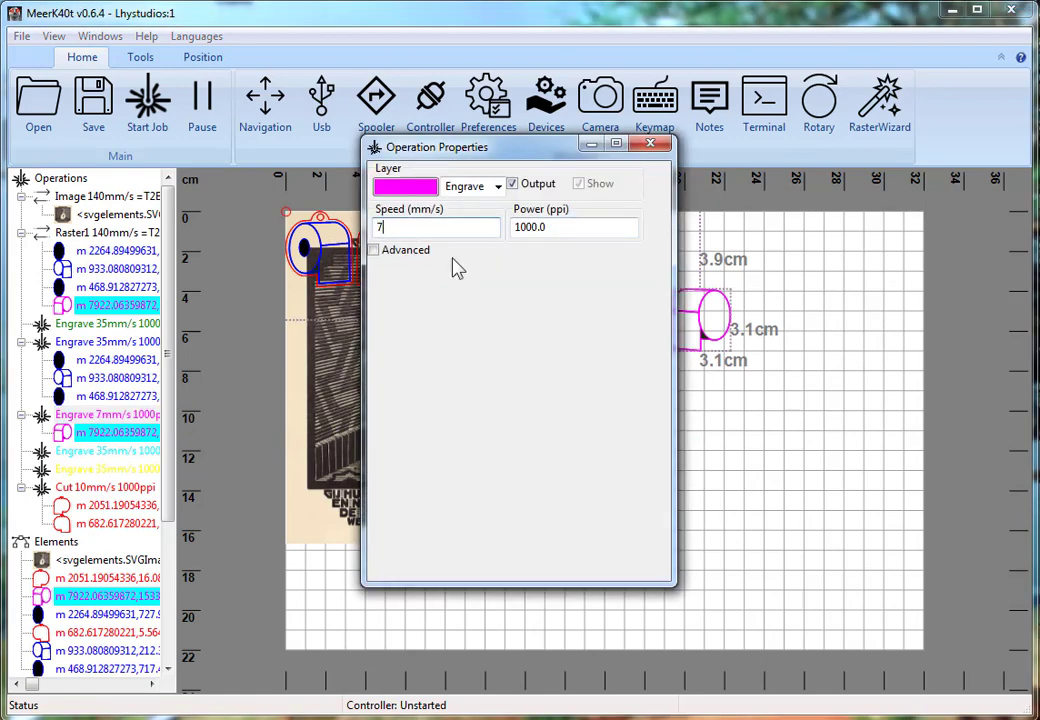
{"action": "left_click", "coordinate": [650, 144]}
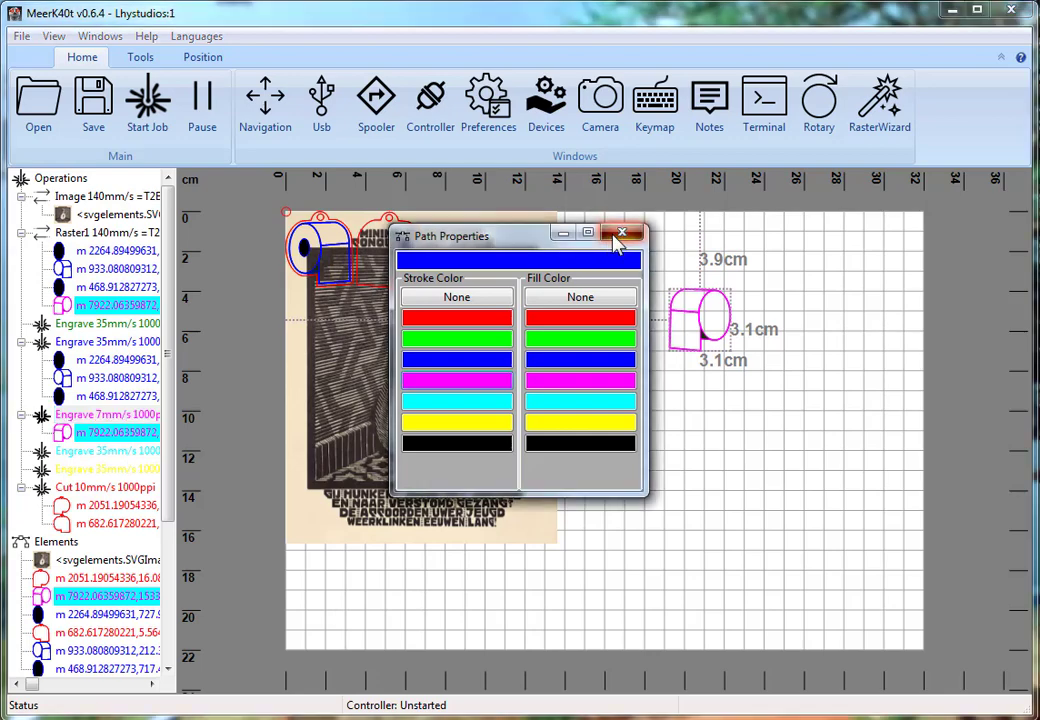
{"action": "left_click", "coordinate": [622, 232]}
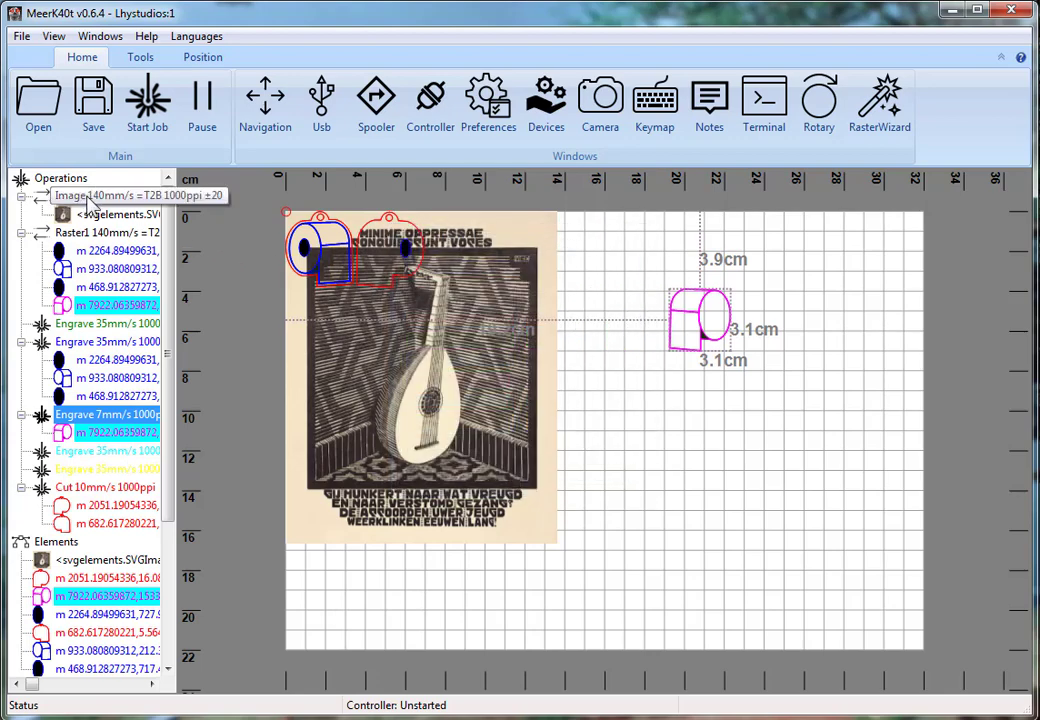
Delete the Cut 10mm/s operation and reclassify the leftover red paths into a red Engrave operation
{"action": "left_click", "coordinate": [97, 213]}
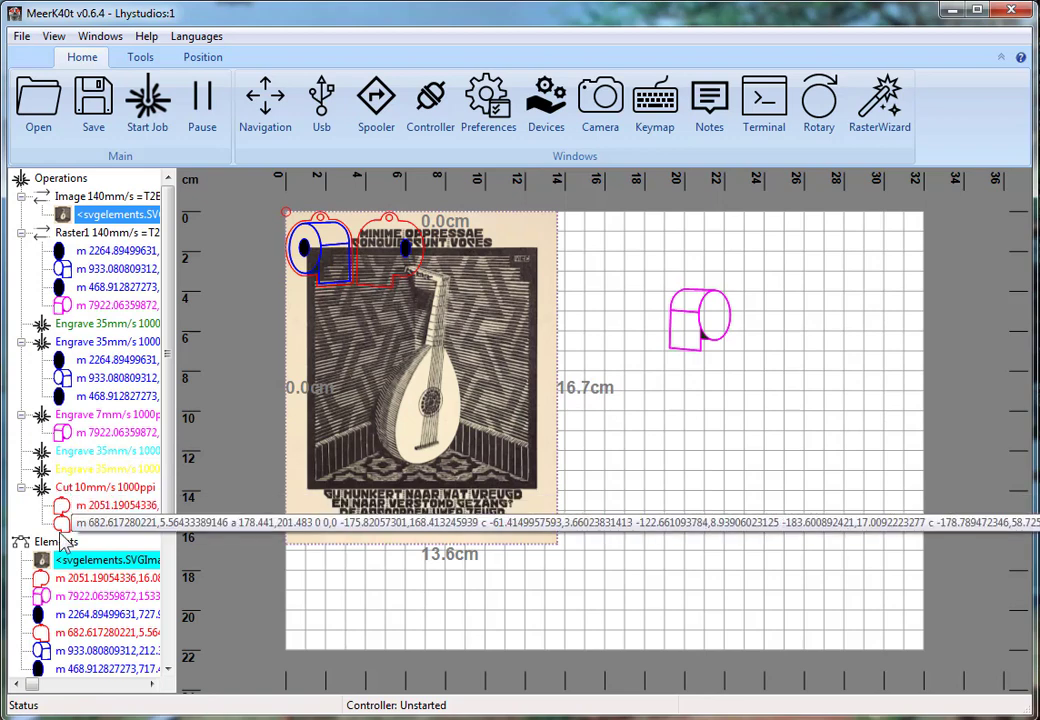
{"action": "left_click", "coordinate": [80, 488]}
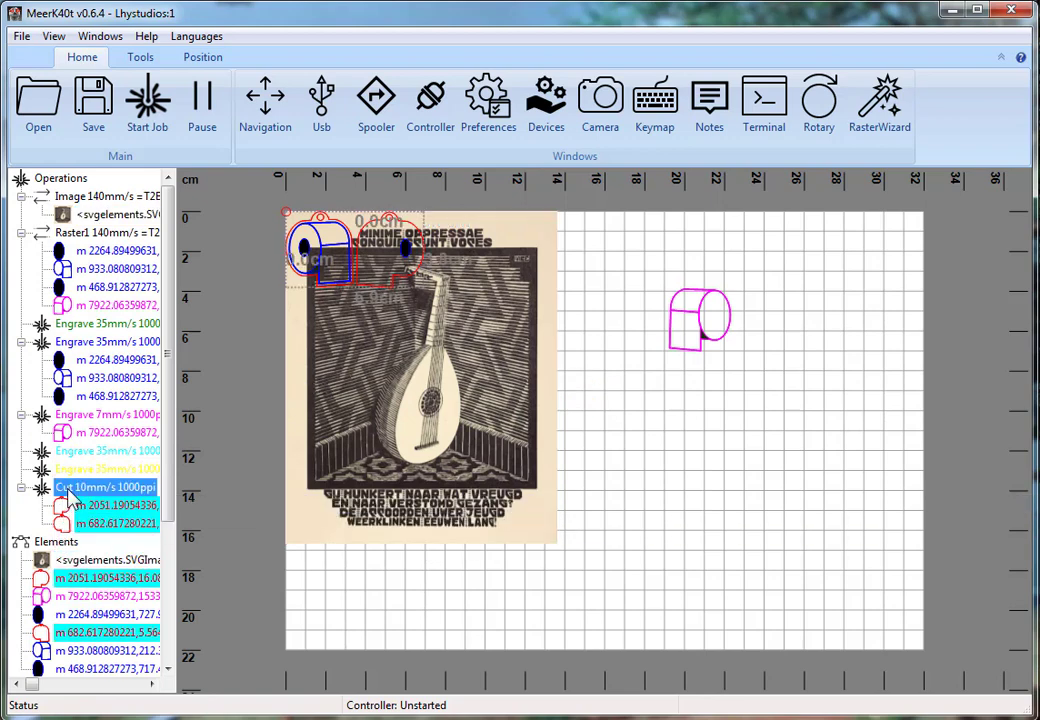
{"action": "right_click", "coordinate": [77, 490]}
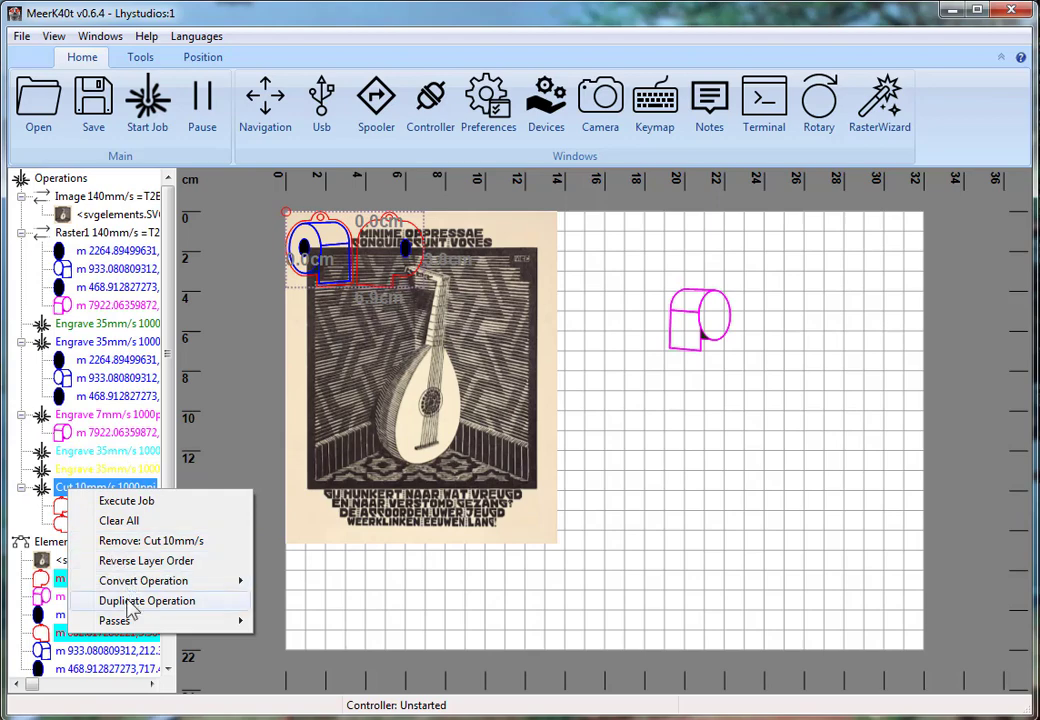
{"action": "left_click", "coordinate": [145, 542]}
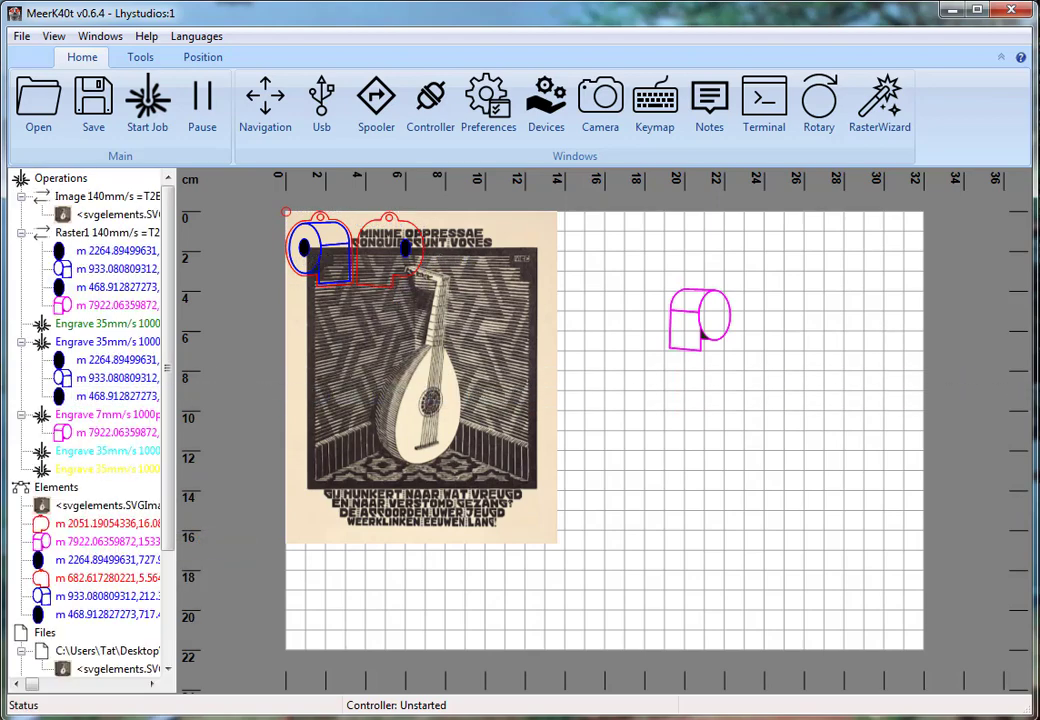
{"action": "left_click_drag", "start_coordinate": [762, 405], "coordinate": [692, 395]}
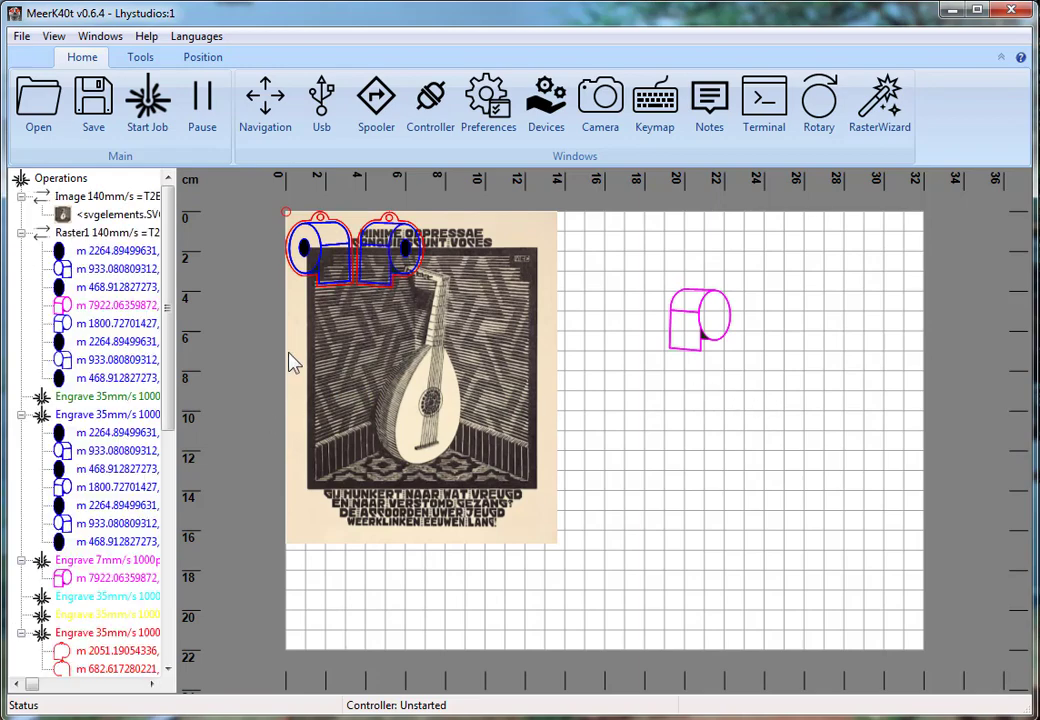
{"action": "left_click", "coordinate": [95, 633]}
{"action": "scroll", "coordinate": [95, 650], "scroll_direction": "down", "scroll_amount": 1}
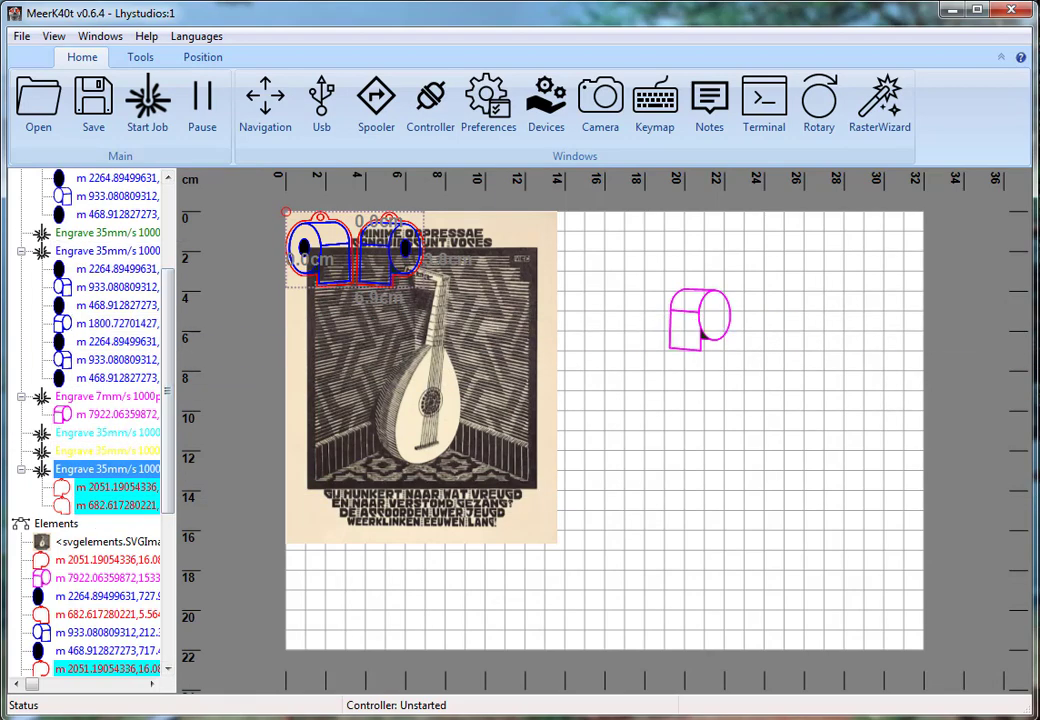
{"action": "scroll", "coordinate": [418, 362], "scroll_direction": "up", "scroll_amount": 3}
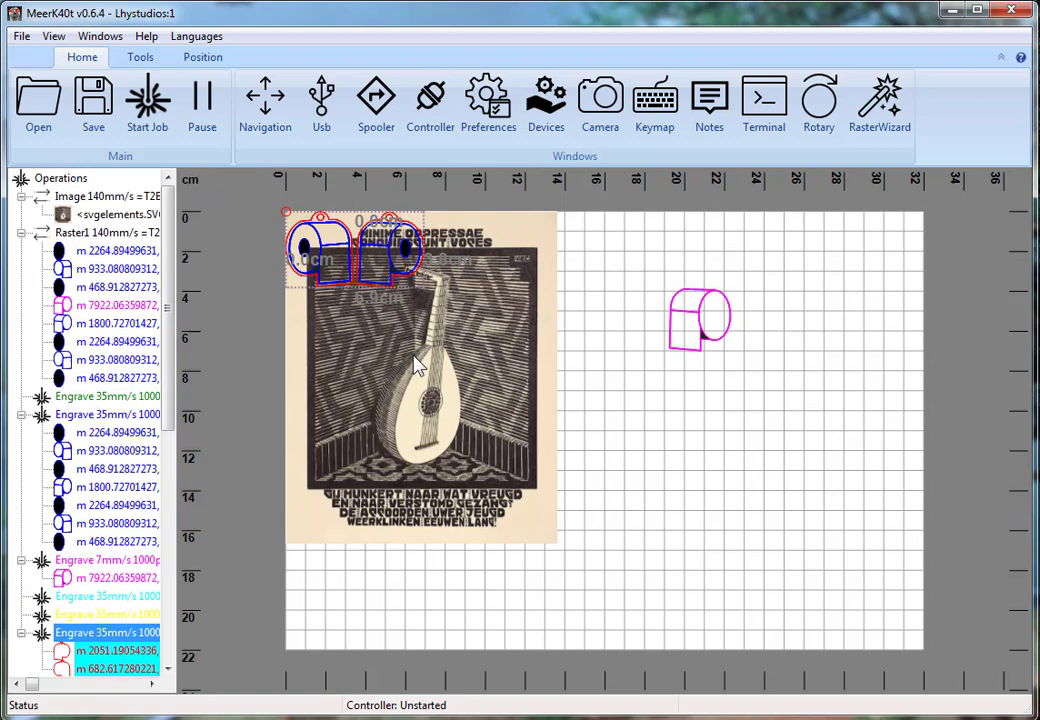
Collapse the Image, Raster1 and Engrave 35mm/s operation groups, then bring up the File menu
{"action": "left_click", "coordinate": [21, 196]}
{"action": "left_click", "coordinate": [21, 214]}
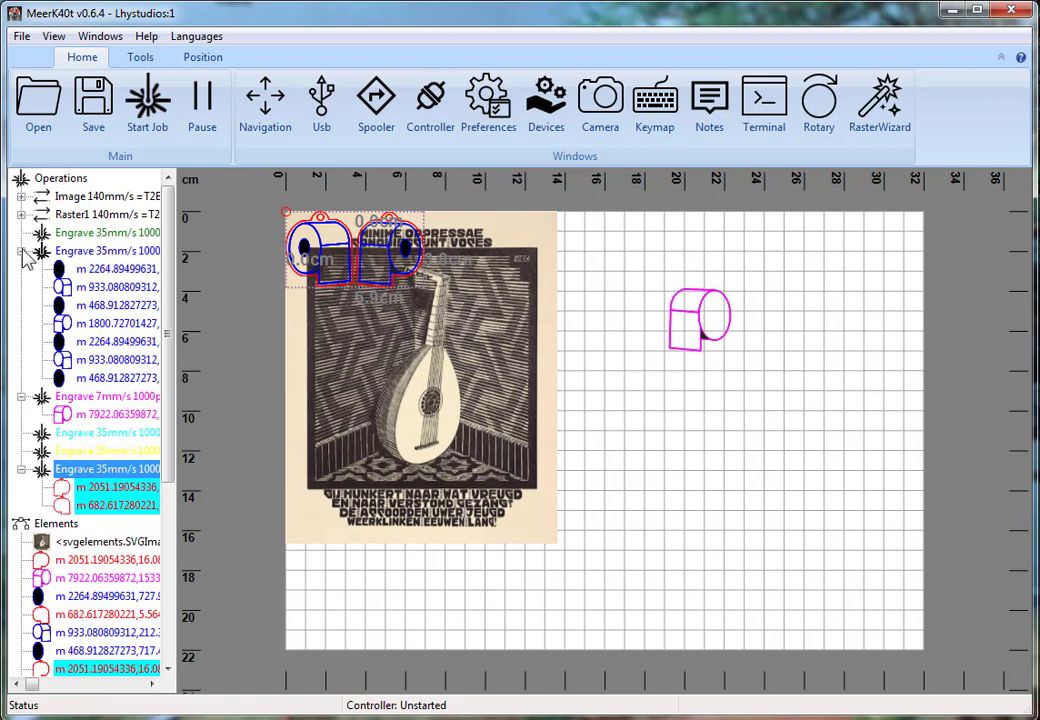
{"action": "left_click", "coordinate": [22, 252]}
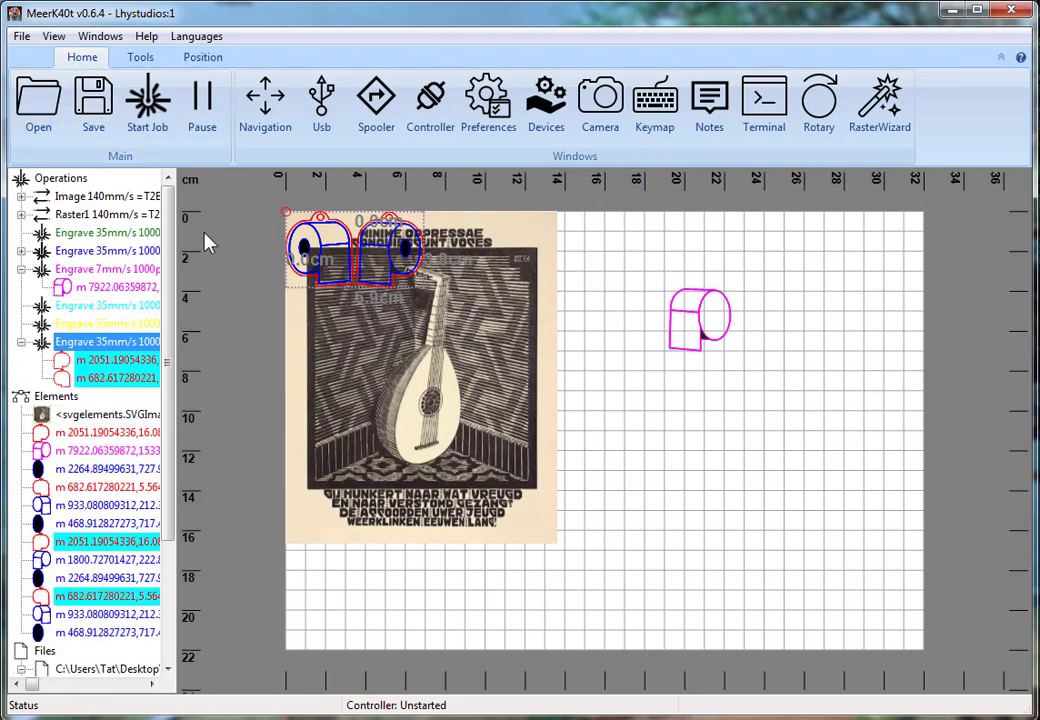
{"action": "left_click", "coordinate": [58, 180]}
{"action": "left_click", "coordinate": [21, 36]}
Start a new project and drop the toilet-roll design SVG onto the canvas
{"action": "left_click", "coordinate": [50, 60]}
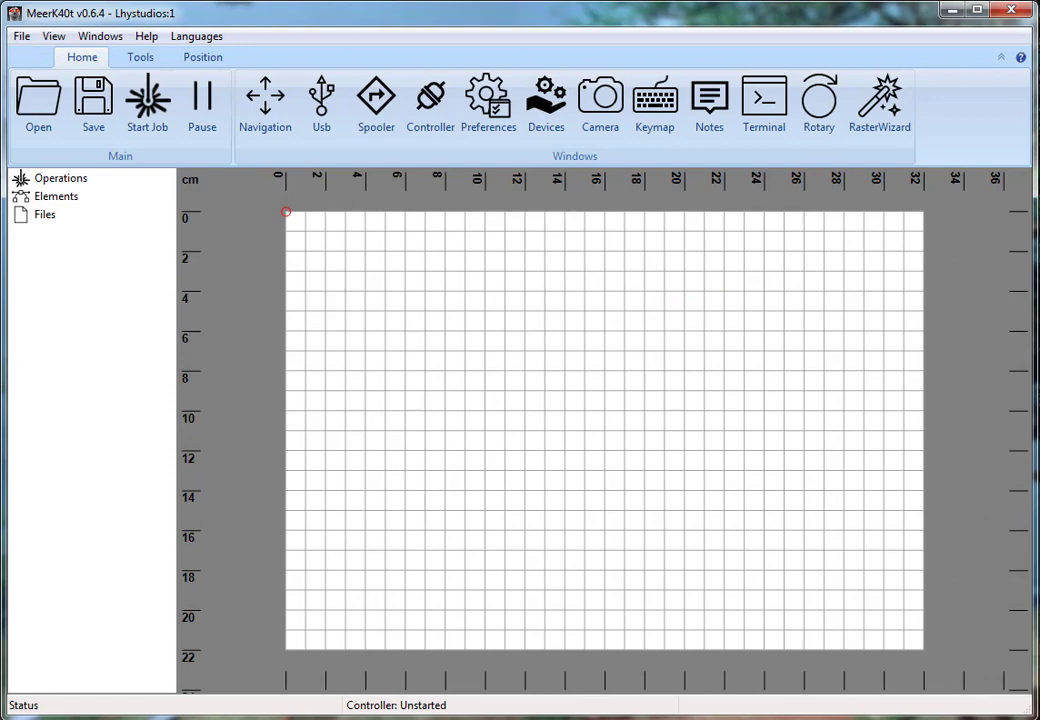
{"action": "left_click_drag", "start_coordinate": [1039, 370], "coordinate": [661, 367]}
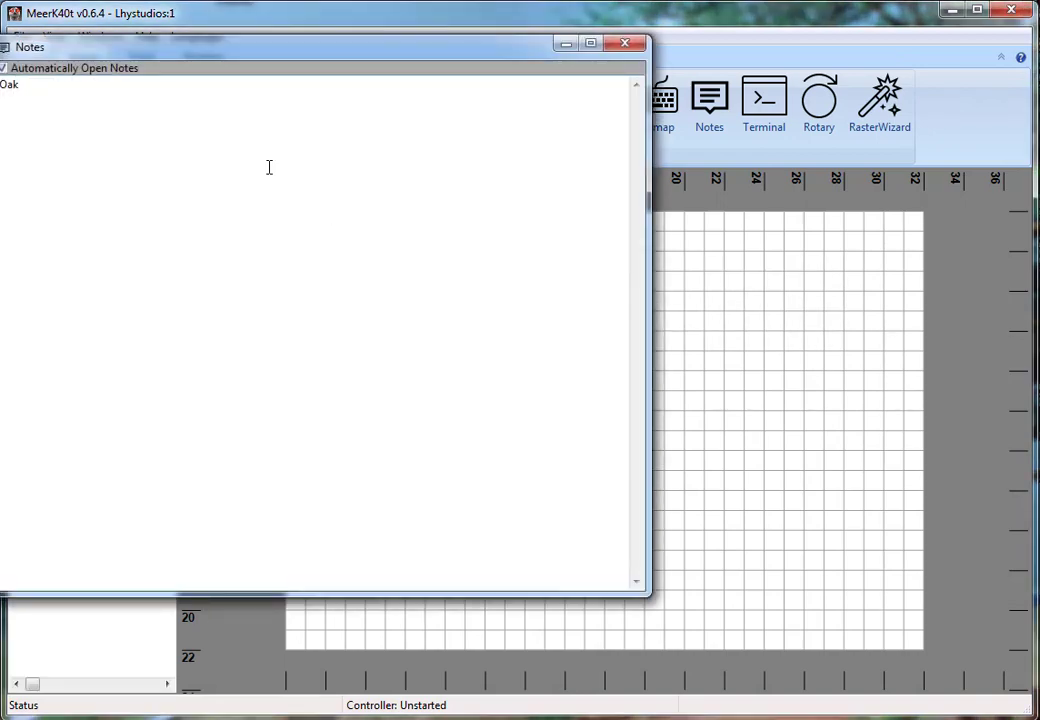
Load the Oak presets, close their notes, and refresh classification of the design's shapes
{"action": "left_click_drag", "start_coordinate": [176, 37], "coordinate": [381, 121]}
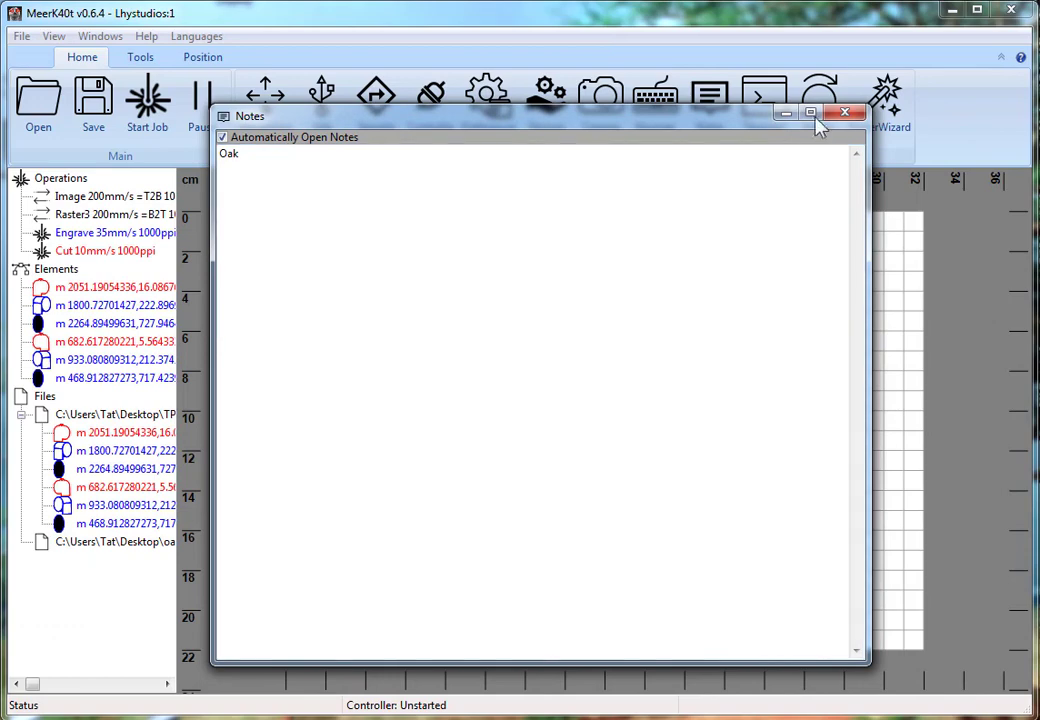
{"action": "left_click", "coordinate": [846, 112]}
{"action": "left_click", "coordinate": [62, 179]}
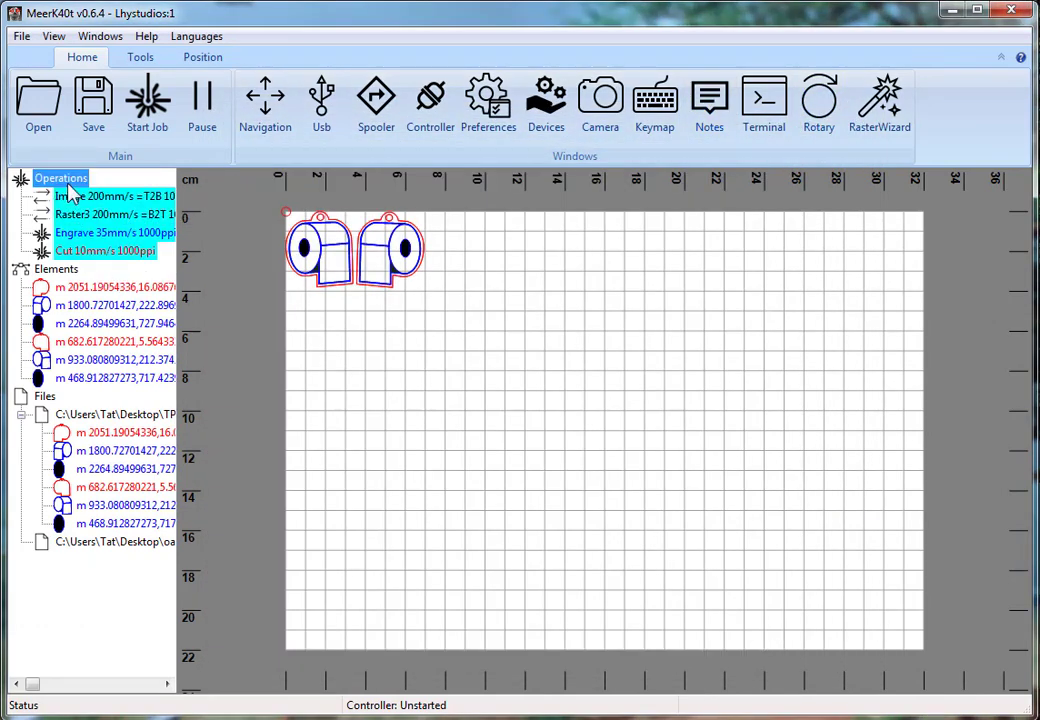
{"action": "right_click", "coordinate": [88, 184]}
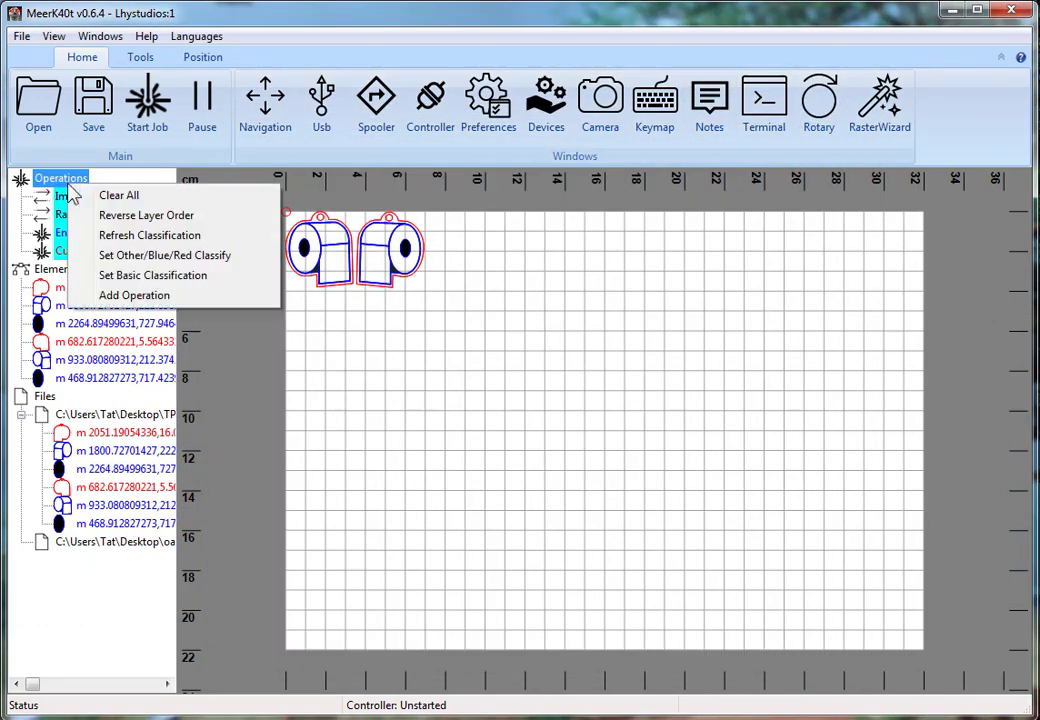
{"action": "left_click", "coordinate": [151, 238]}
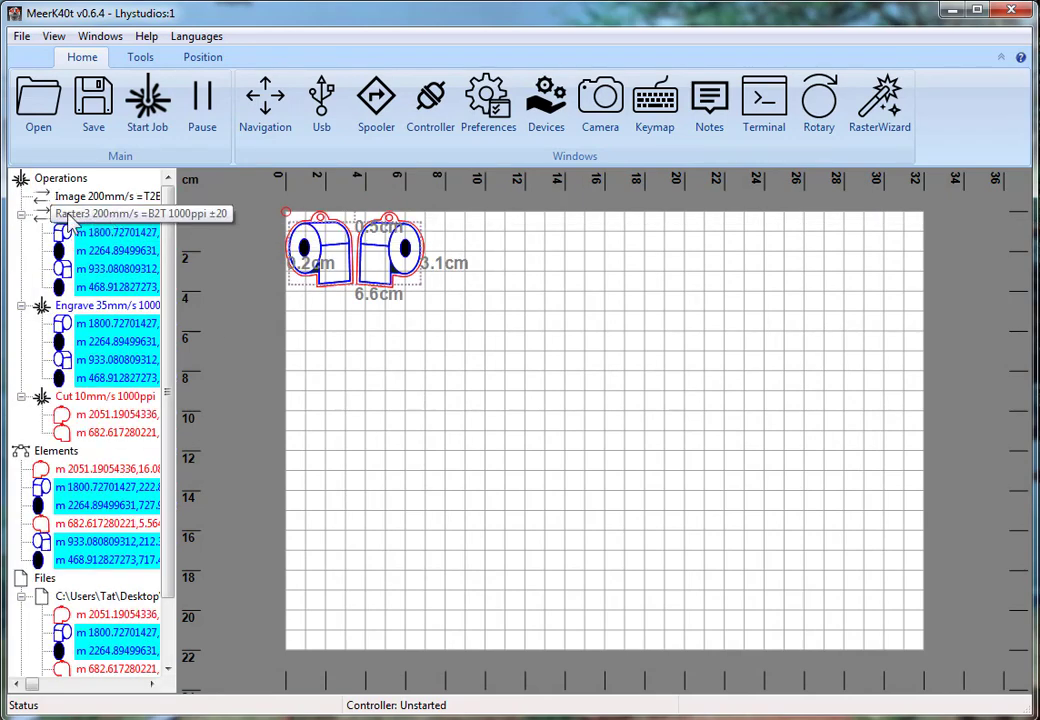
Load the Acrylic preset SVG (333mm/s raster, 15mm/s cut) and centre its notes
{"action": "left_click", "coordinate": [126, 216]}
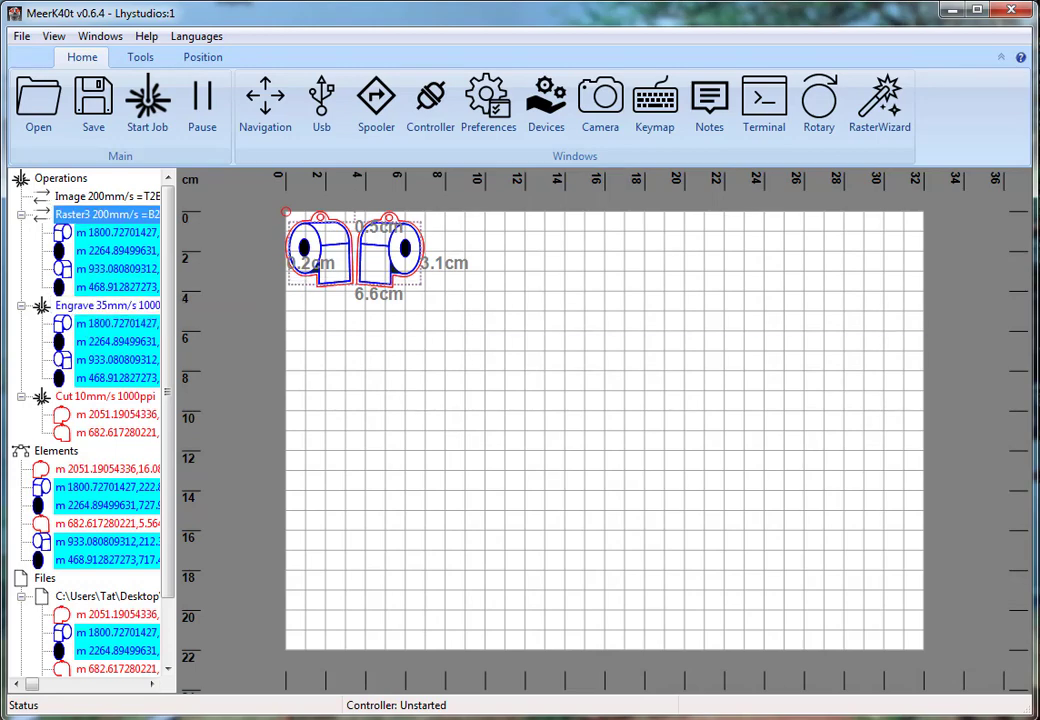
{"action": "left_click_drag", "start_coordinate": [448, 460], "coordinate": [455, 450]}
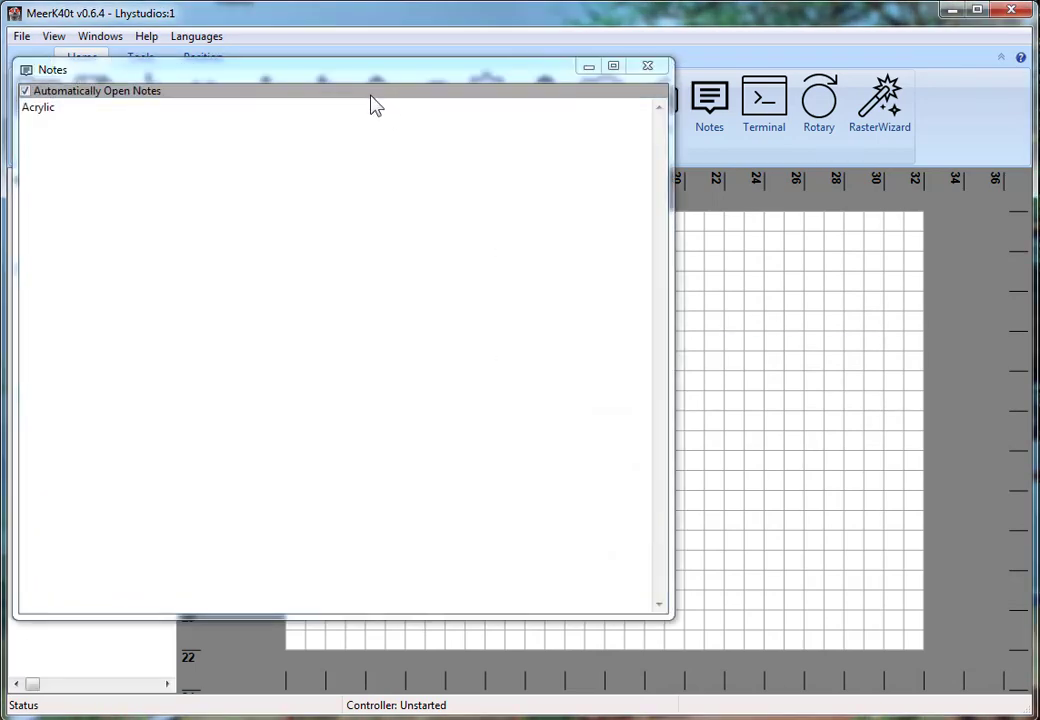
{"action": "left_click_drag", "start_coordinate": [365, 80], "coordinate": [569, 137]}
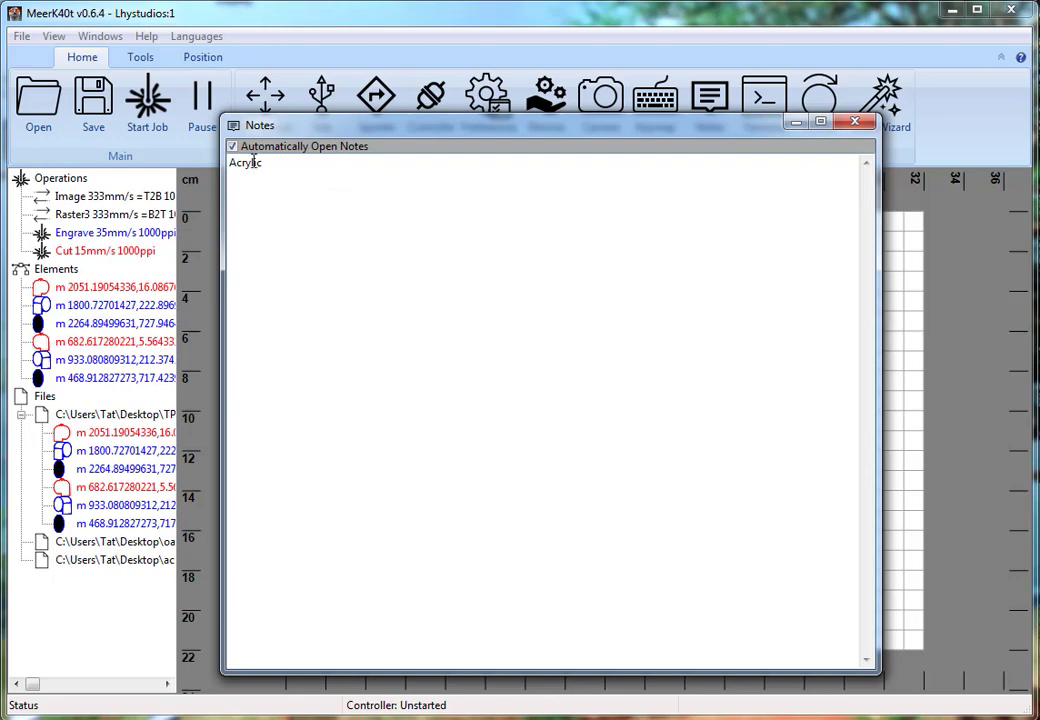
{"action": "left_click", "coordinate": [111, 198]}
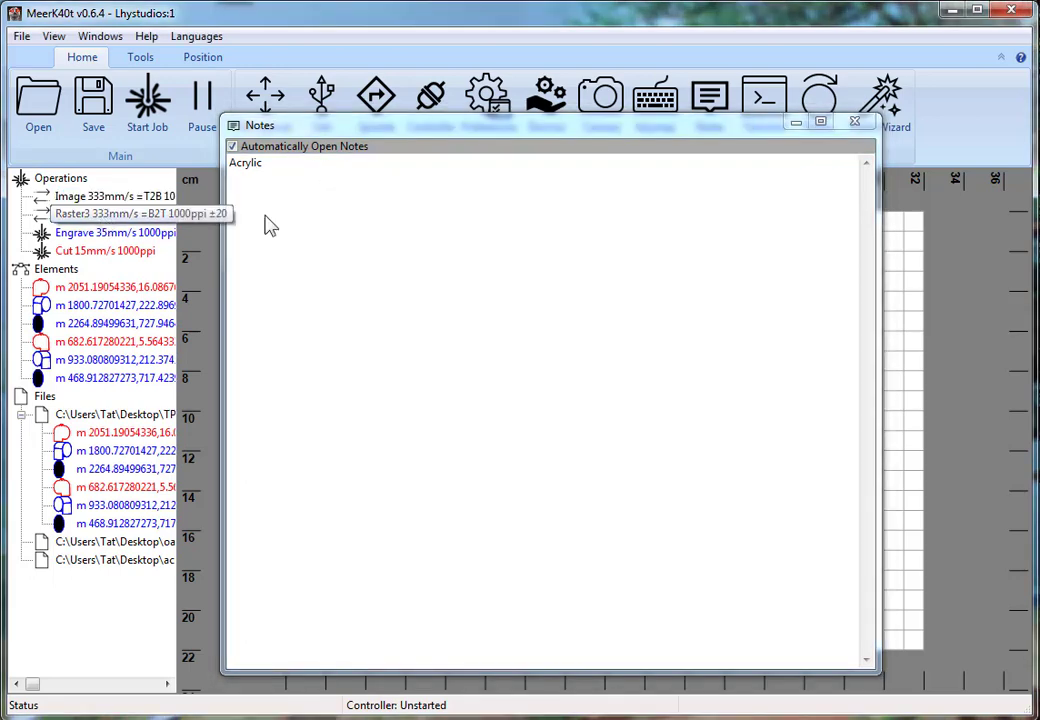
Close the Acrylic notes and refresh classification onto Raster3 333mm/s, Engrave 35mm/s and Cut 15mm/s
{"action": "left_click", "coordinate": [854, 121]}
{"action": "left_click", "coordinate": [55, 178]}
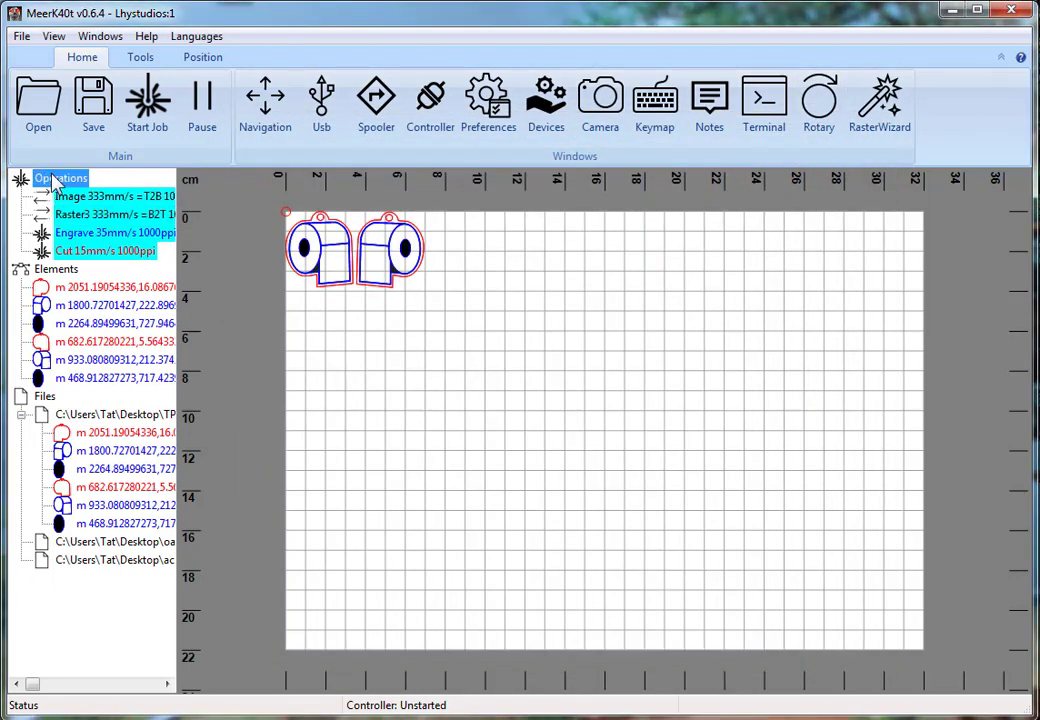
{"action": "right_click", "coordinate": [55, 178]}
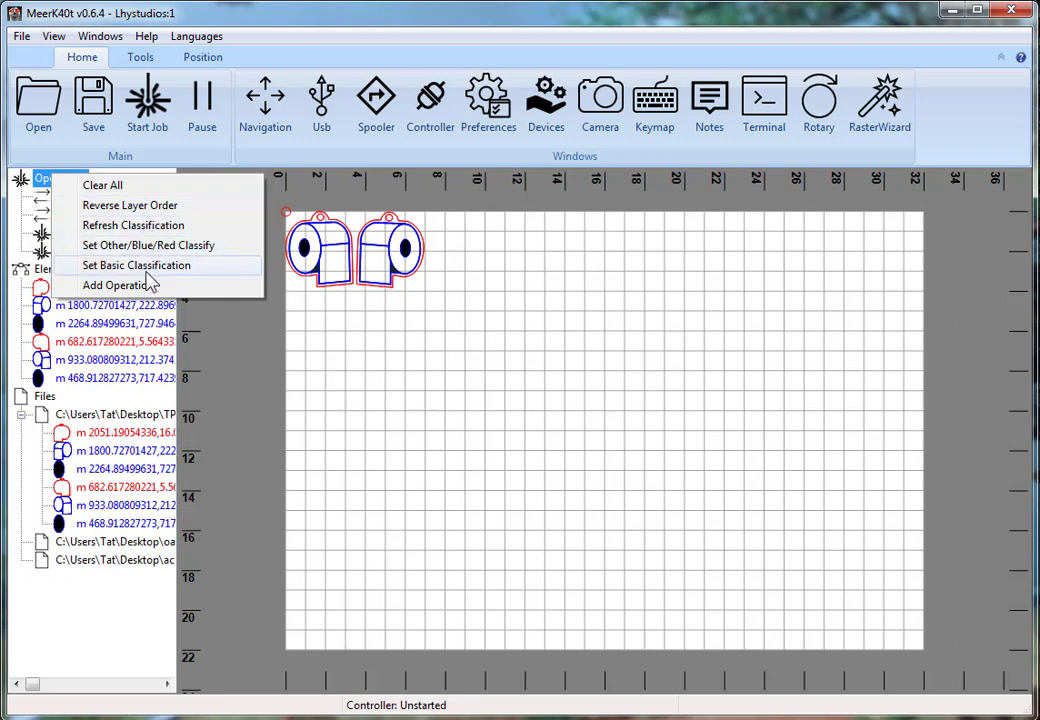
{"action": "left_click", "coordinate": [155, 245]}
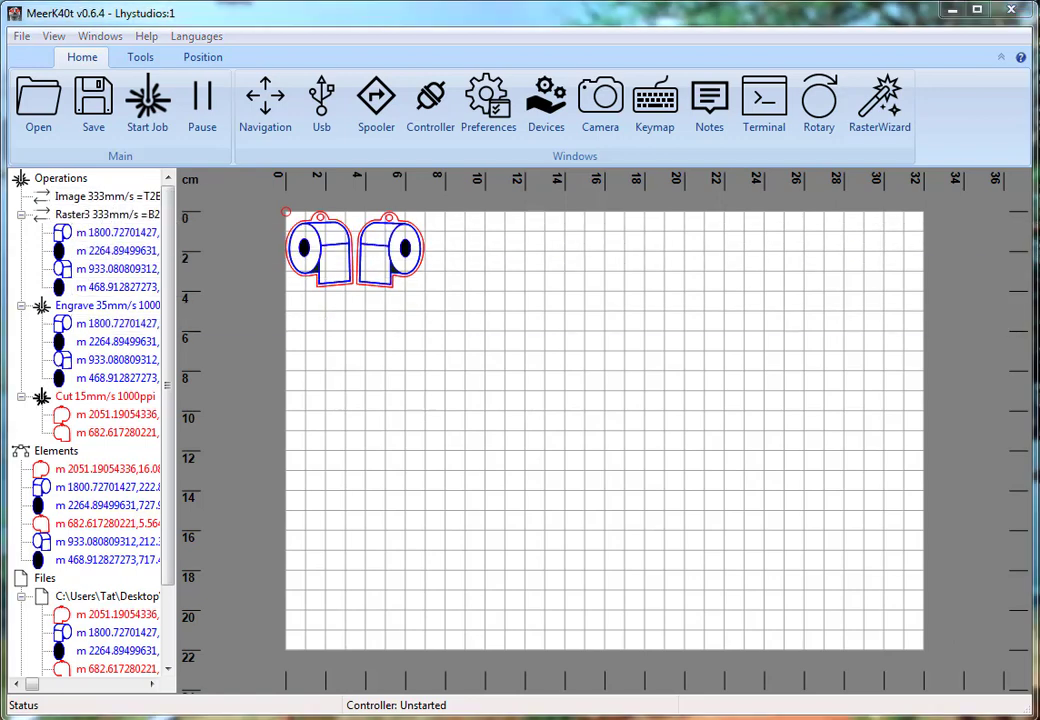
Load Example Whatever 3 presets and reclassify shapes under Raster1 222mm/s, Engrave 17mm/s, Cut 6.78mm/s
{"action": "left_click_drag", "start_coordinate": [568, 343], "coordinate": [570, 343]}
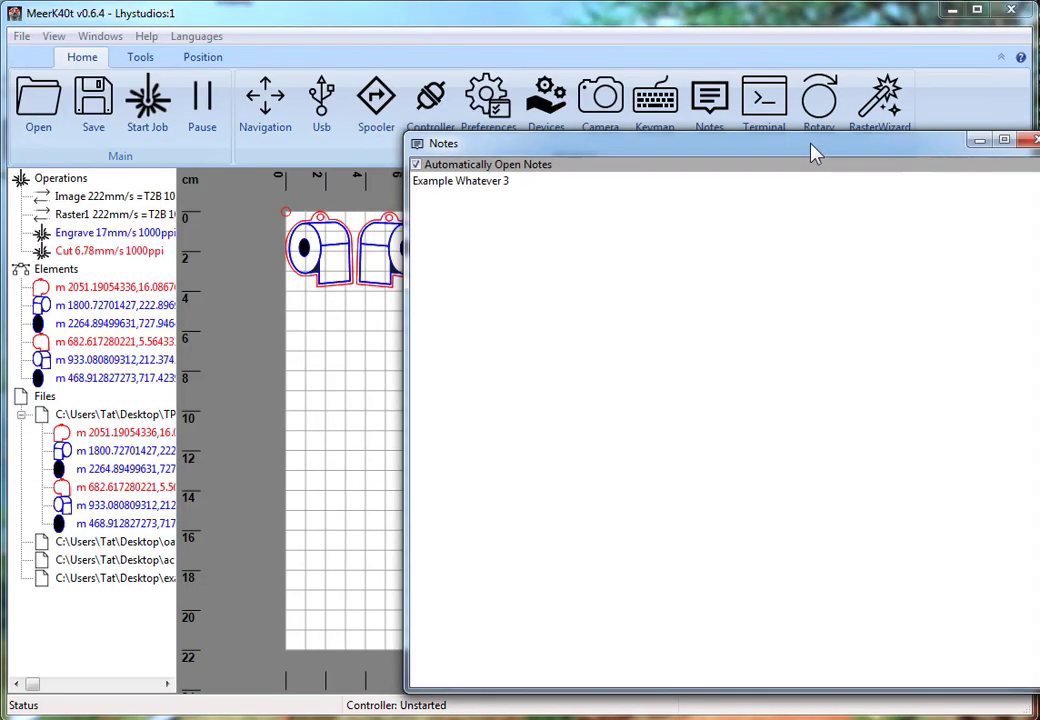
{"action": "left_click_drag", "start_coordinate": [812, 145], "coordinate": [666, 127]}
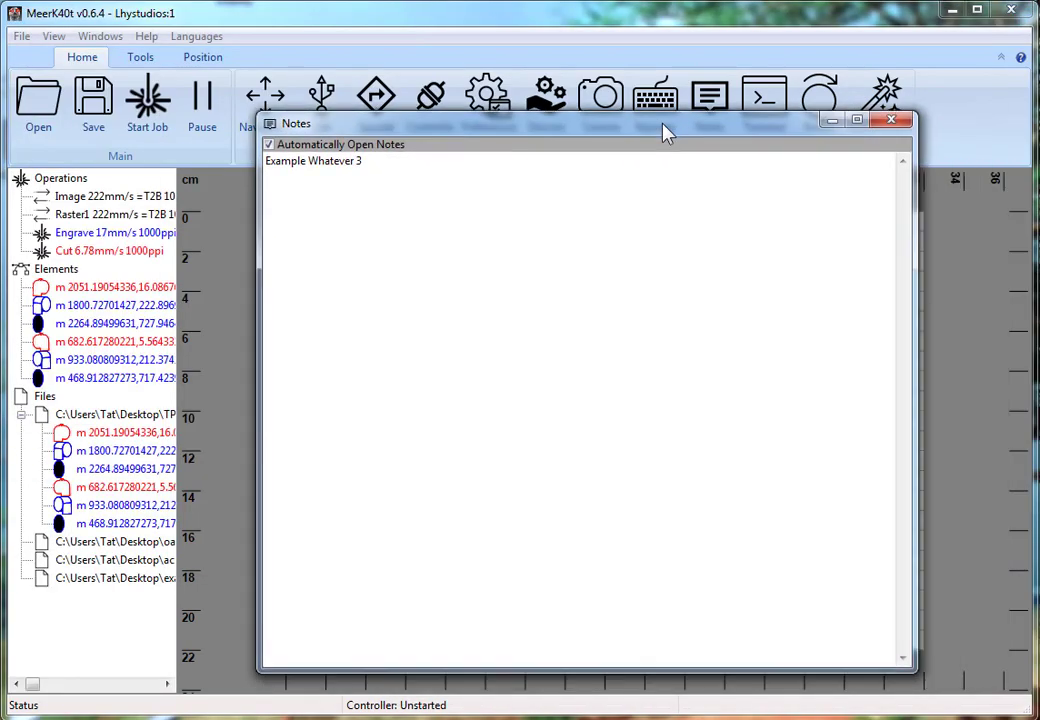
{"action": "left_click", "coordinate": [891, 121]}
{"action": "right_click", "coordinate": [90, 182]}
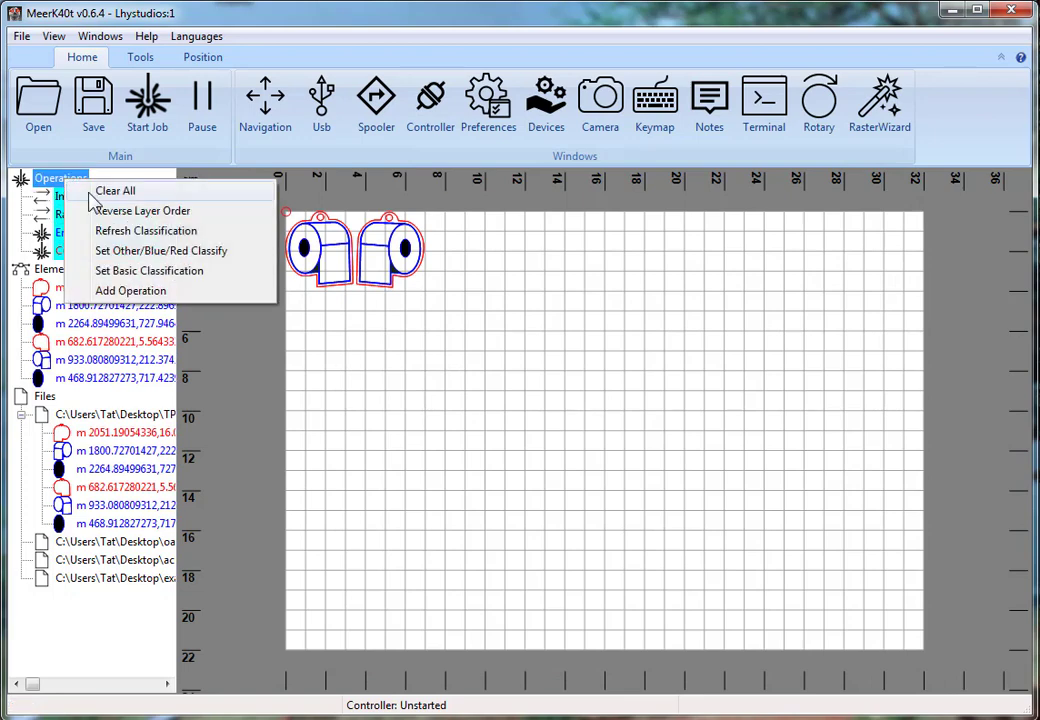
{"action": "left_click", "coordinate": [171, 234]}
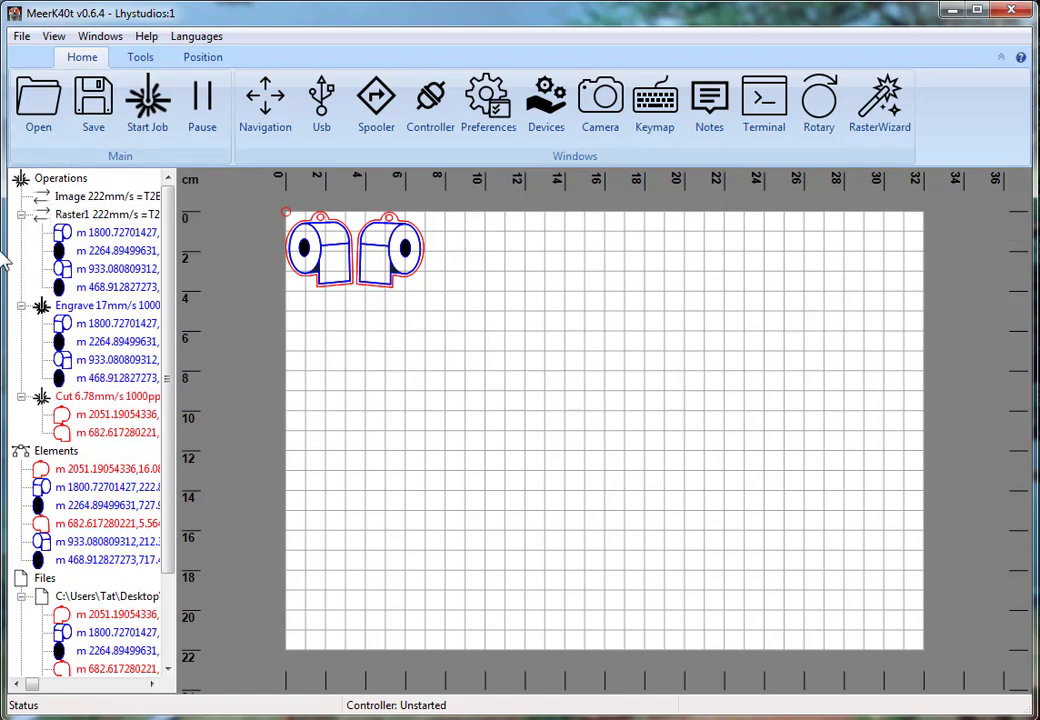
Start a new project and add the default Image, Raster, Engrave and Cut operations
{"action": "left_click", "coordinate": [24, 37]}
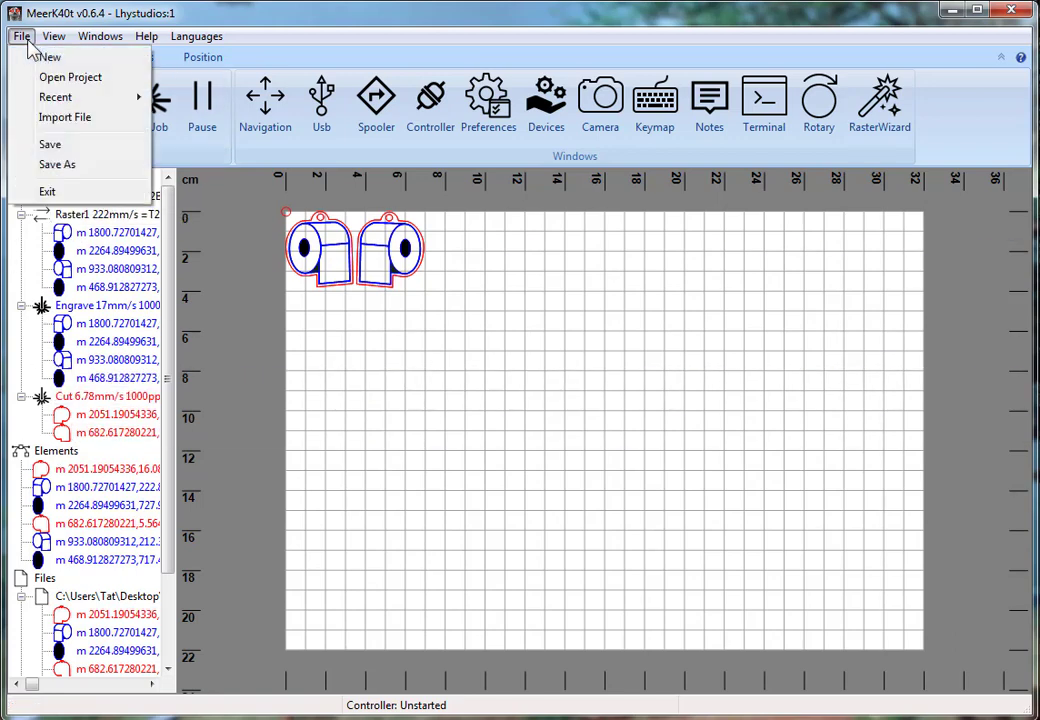
{"action": "left_click", "coordinate": [40, 57]}
{"action": "left_click", "coordinate": [50, 180]}
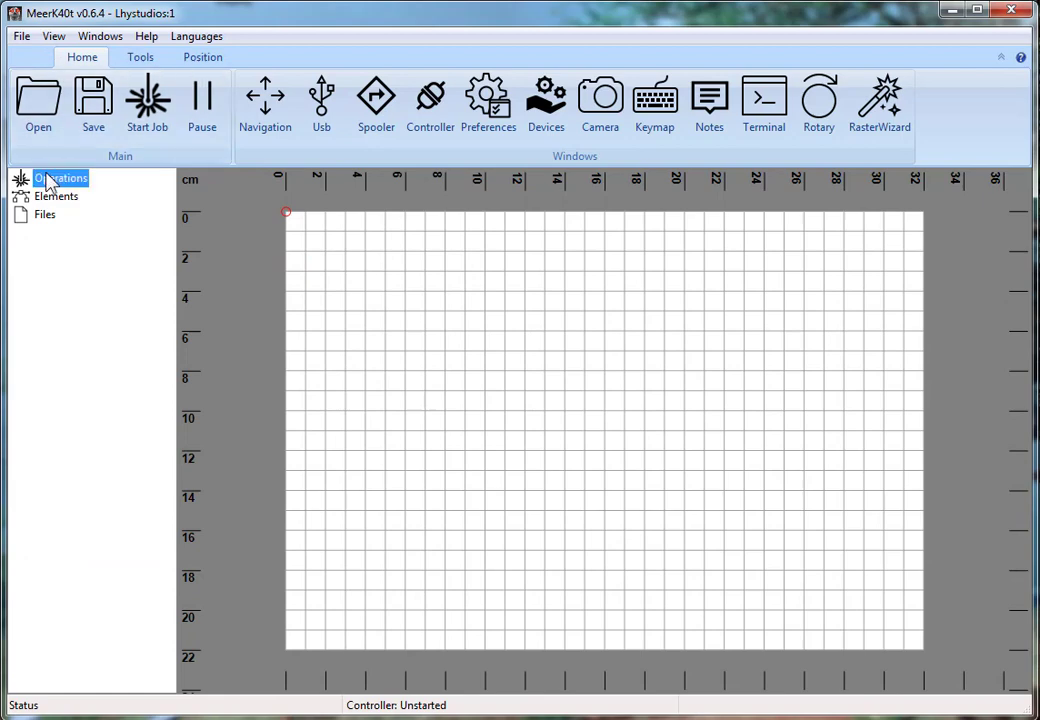
{"action": "right_click", "coordinate": [49, 179]}
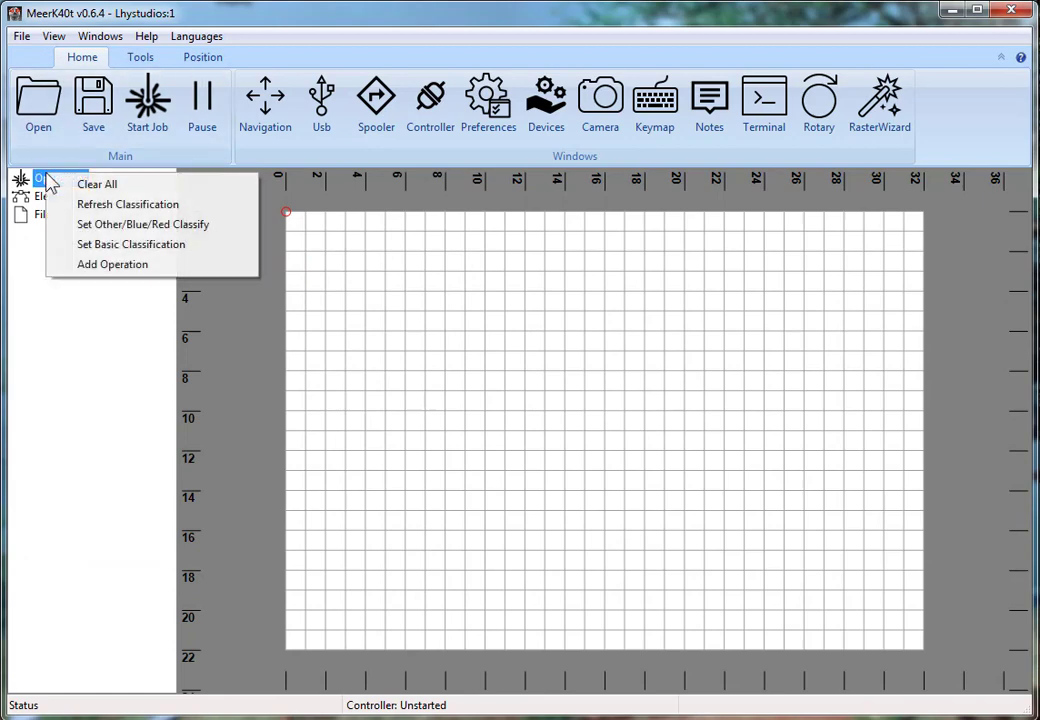
{"action": "left_click", "coordinate": [121, 226]}
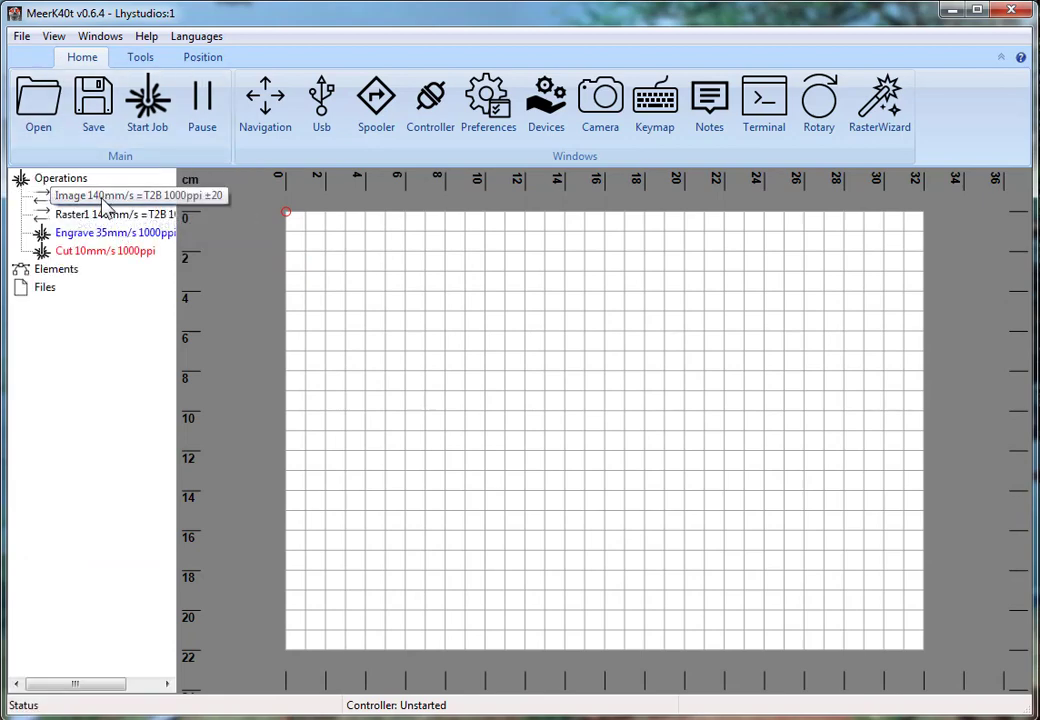
Change the Image operation's speed from 140 to 17 mm/s
{"action": "double_click", "coordinate": [107, 205]}
{"action": "left_click_drag", "start_coordinate": [439, 226], "coordinate": [368, 220]}
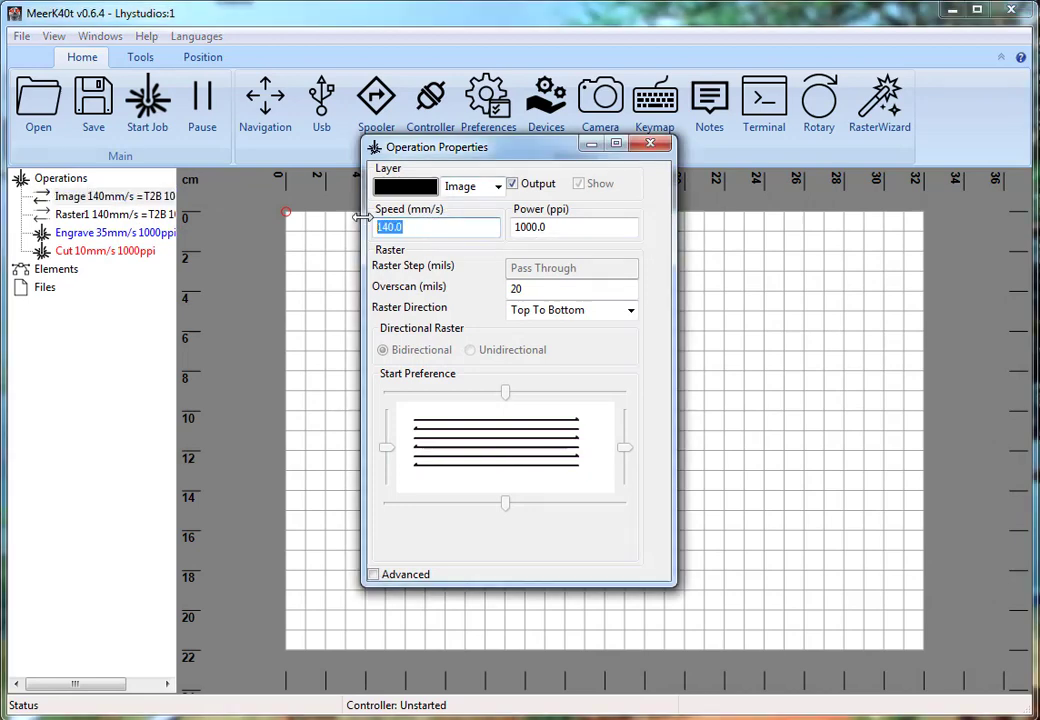
{"action": "type", "text": "17"}
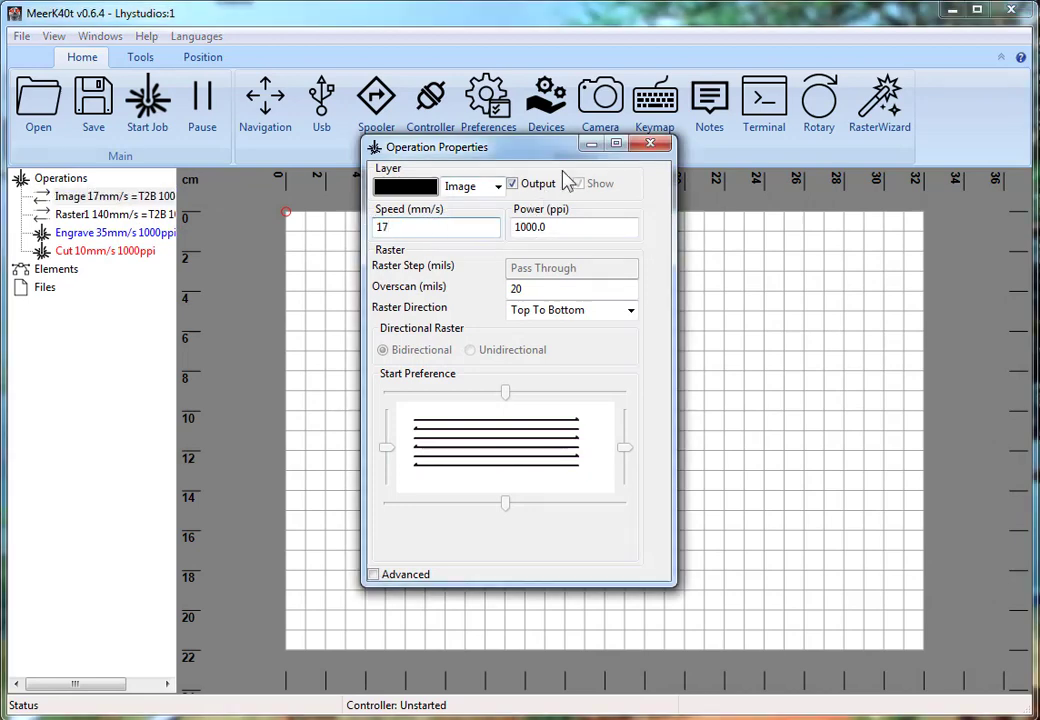
{"action": "left_click", "coordinate": [143, 216]}
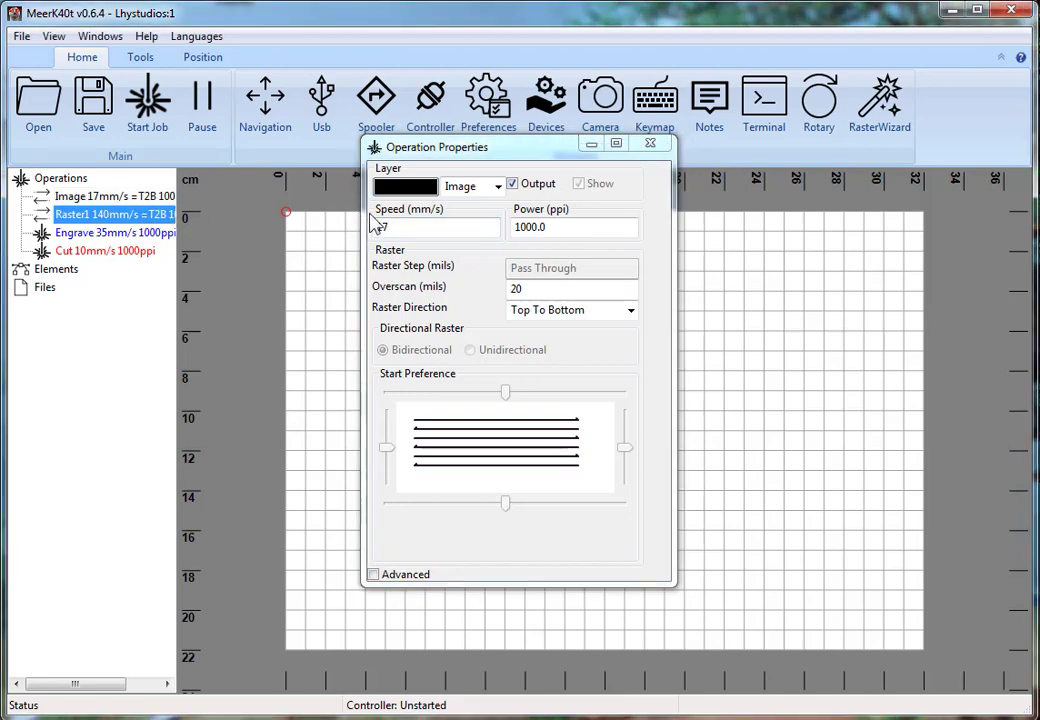
{"action": "left_click", "coordinate": [650, 143]}
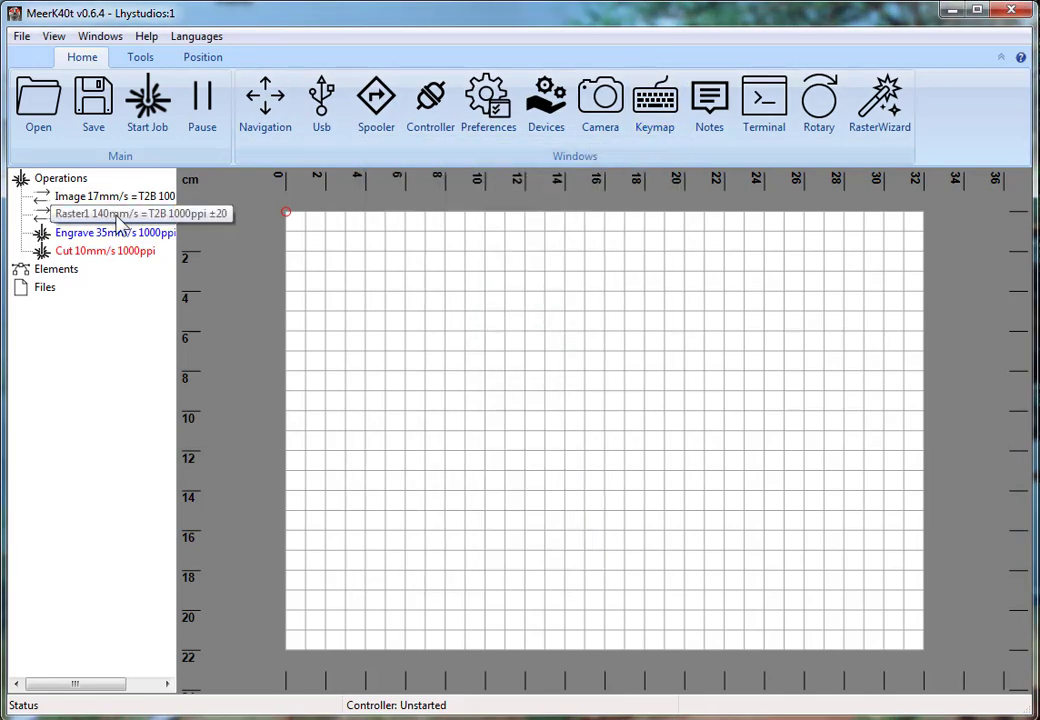
Set the Raster1 operation's speed to 17.34 mm/s
{"action": "double_click", "coordinate": [116, 216]}
{"action": "double_click", "coordinate": [399, 227]}
{"action": "type", "text": "17"}
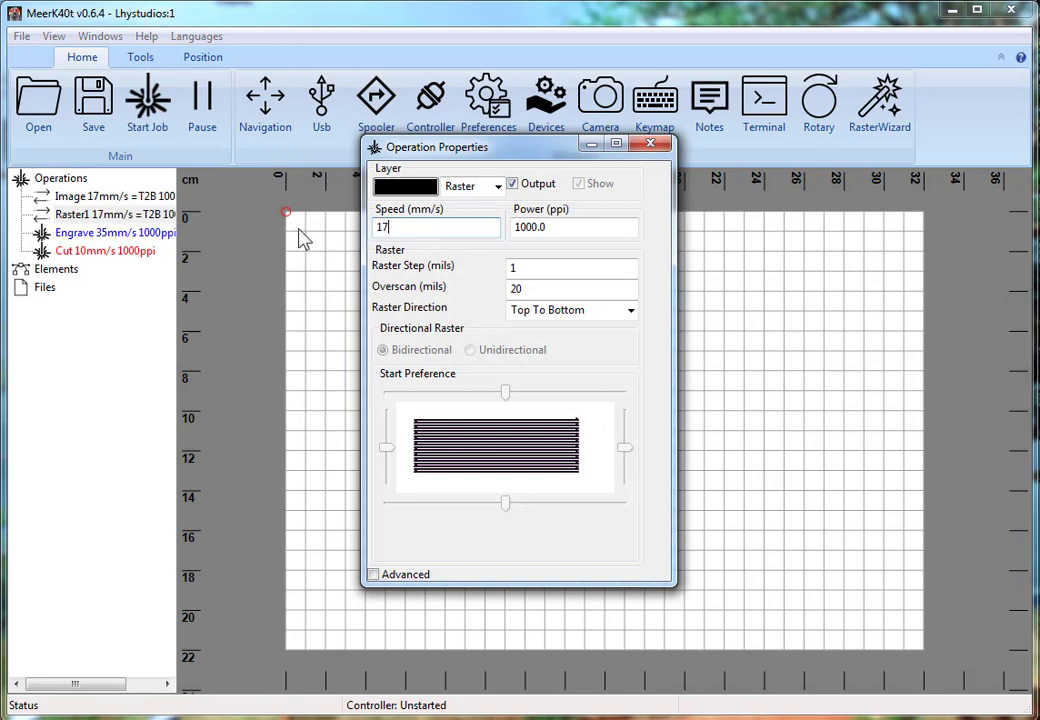
{"action": "type", "text": "."}
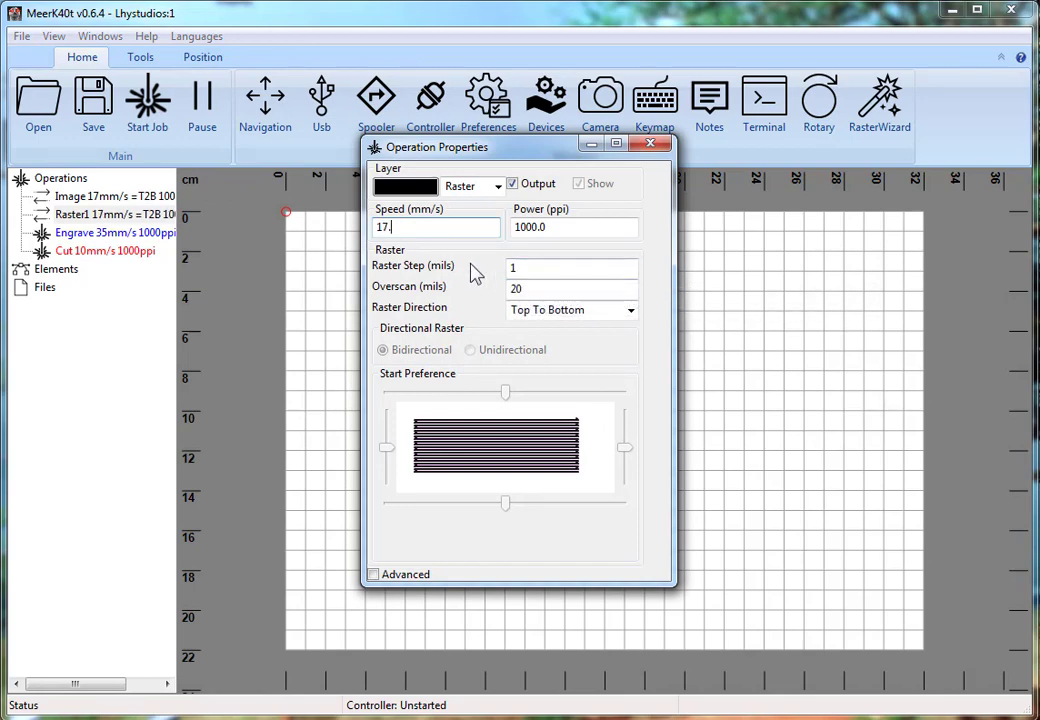
{"action": "type", "text": "34"}
{"action": "left_click", "coordinate": [651, 145]}
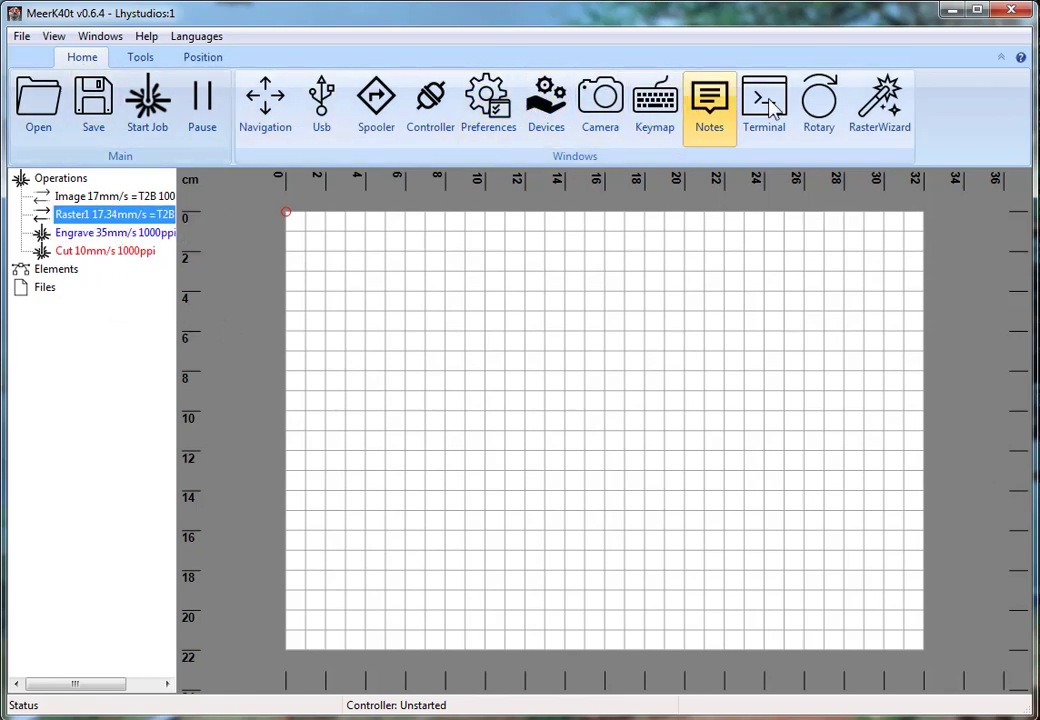
Write 'too slow rasters' in the project Notes and close the Notes window
{"action": "left_click", "coordinate": [655, 100]}
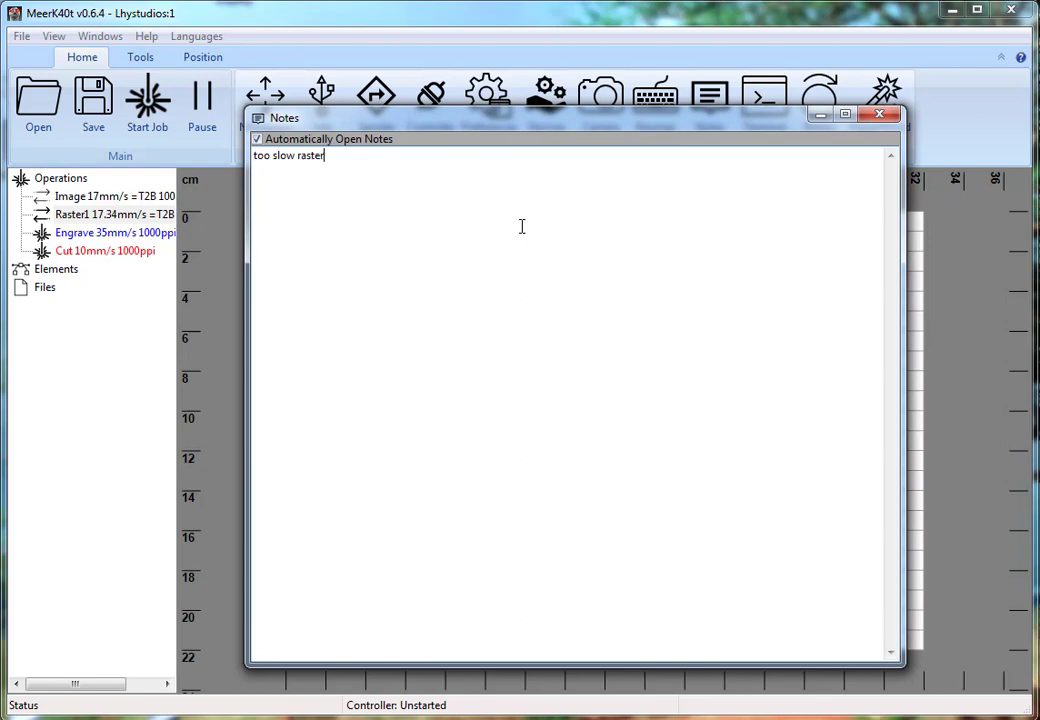
{"action": "left_click", "coordinate": [880, 117]}
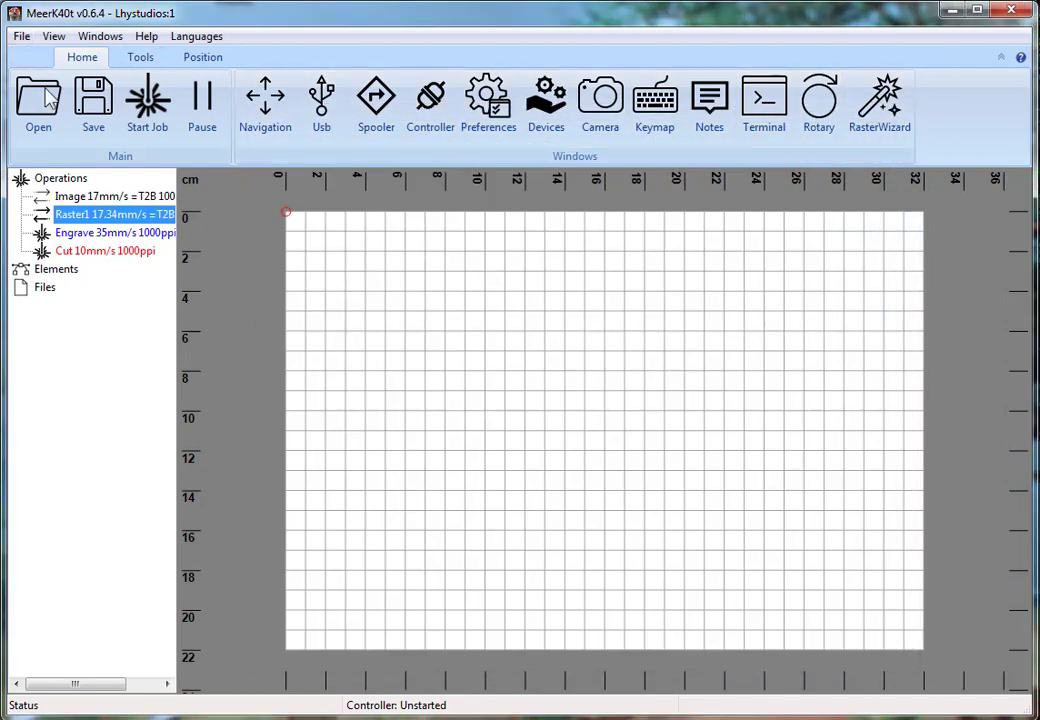
Save the current project settings as the file 'rasters' (rasters.svg)
{"action": "left_click", "coordinate": [84, 112]}
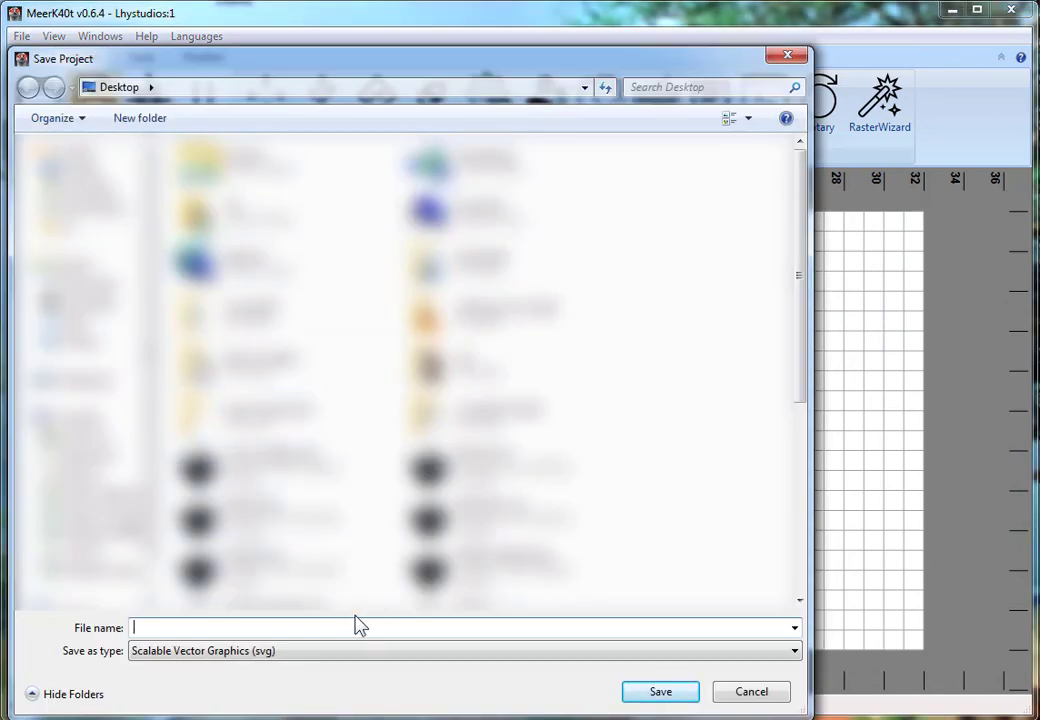
{"action": "type", "text": "rasters"}
{"action": "key", "text": "Return"}
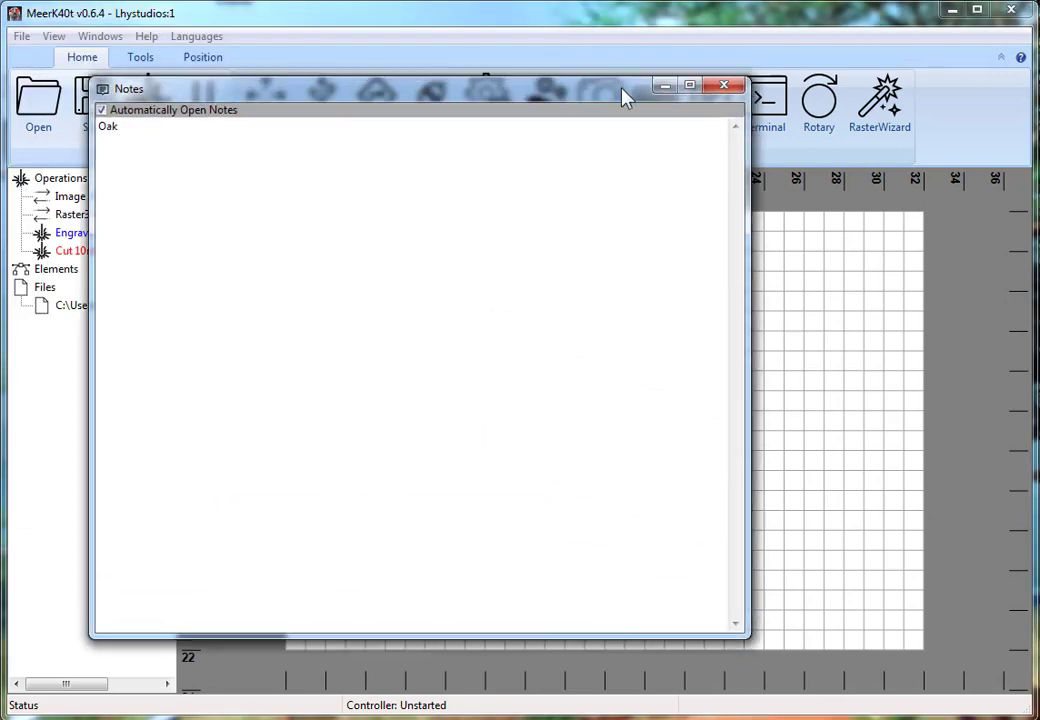
Close the Oak notes and project notes windows, then select the Operations node
{"action": "left_click", "coordinate": [738, 88]}
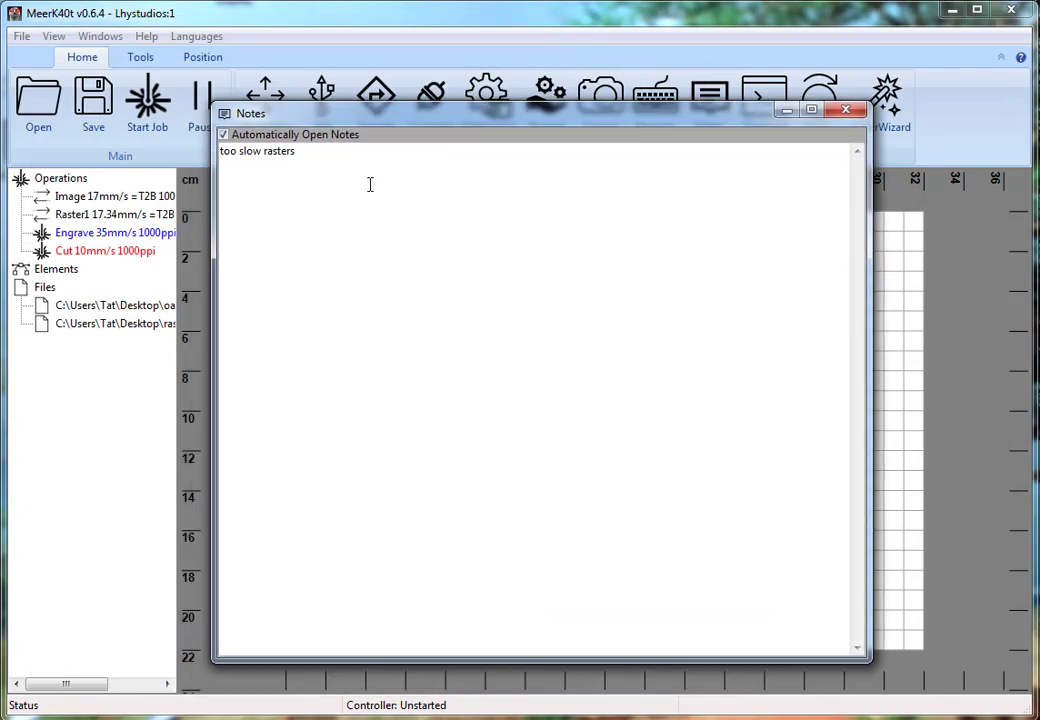
{"action": "left_click", "coordinate": [849, 111]}
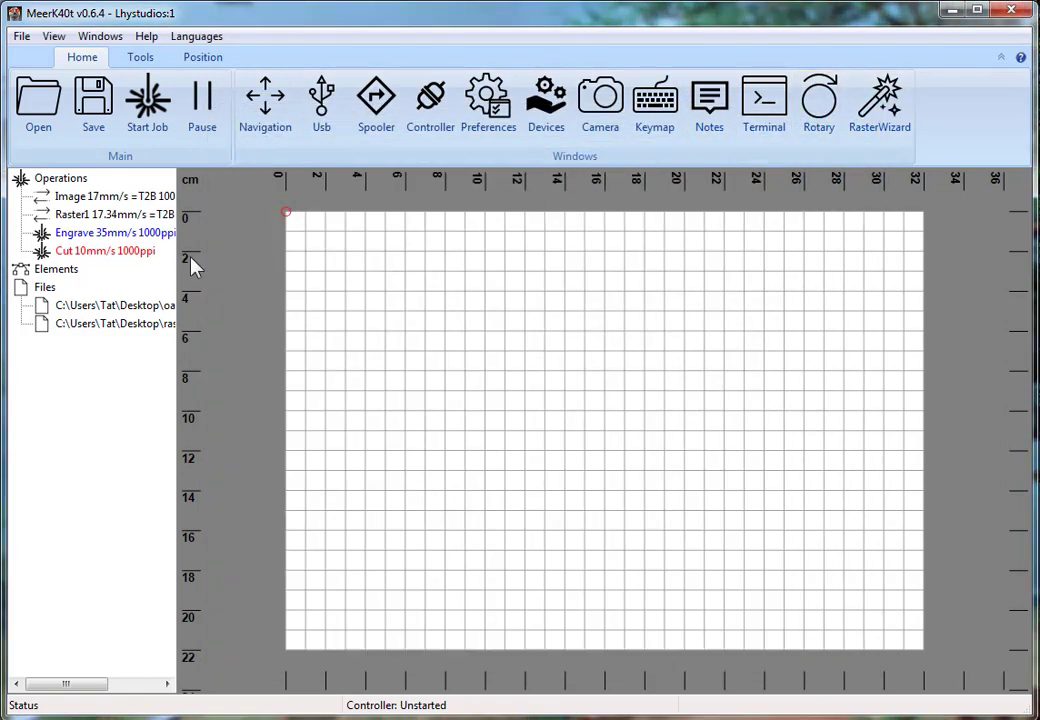
{"action": "left_click", "coordinate": [58, 178]}
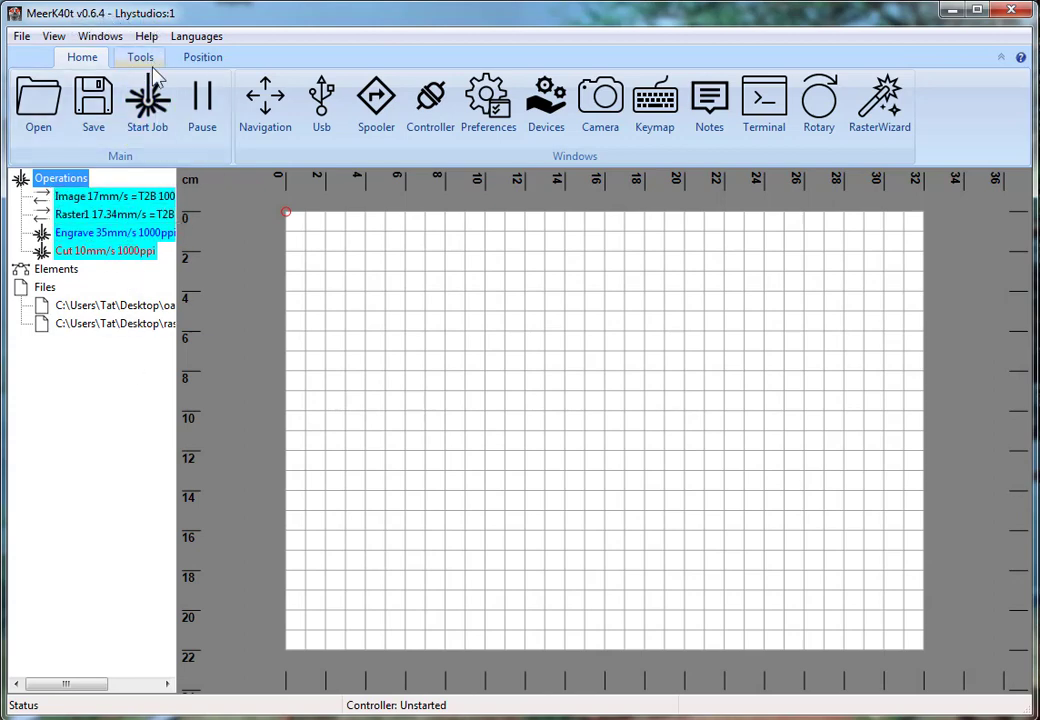
{"action": "left_click", "coordinate": [137, 231]}
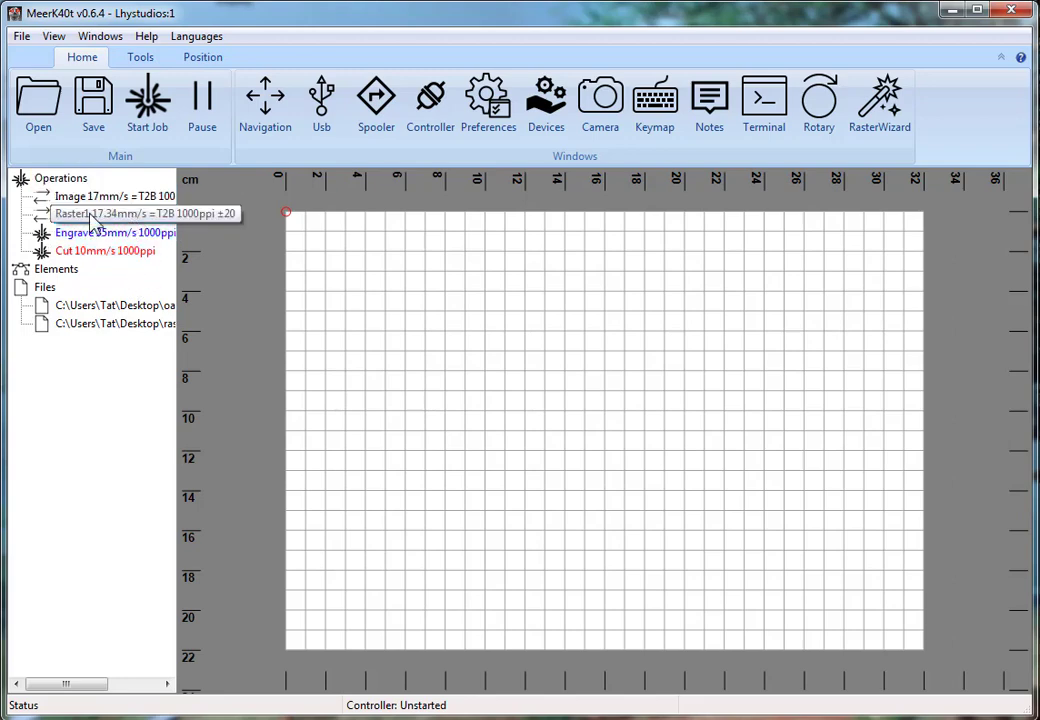
{"action": "double_click", "coordinate": [93, 218]}
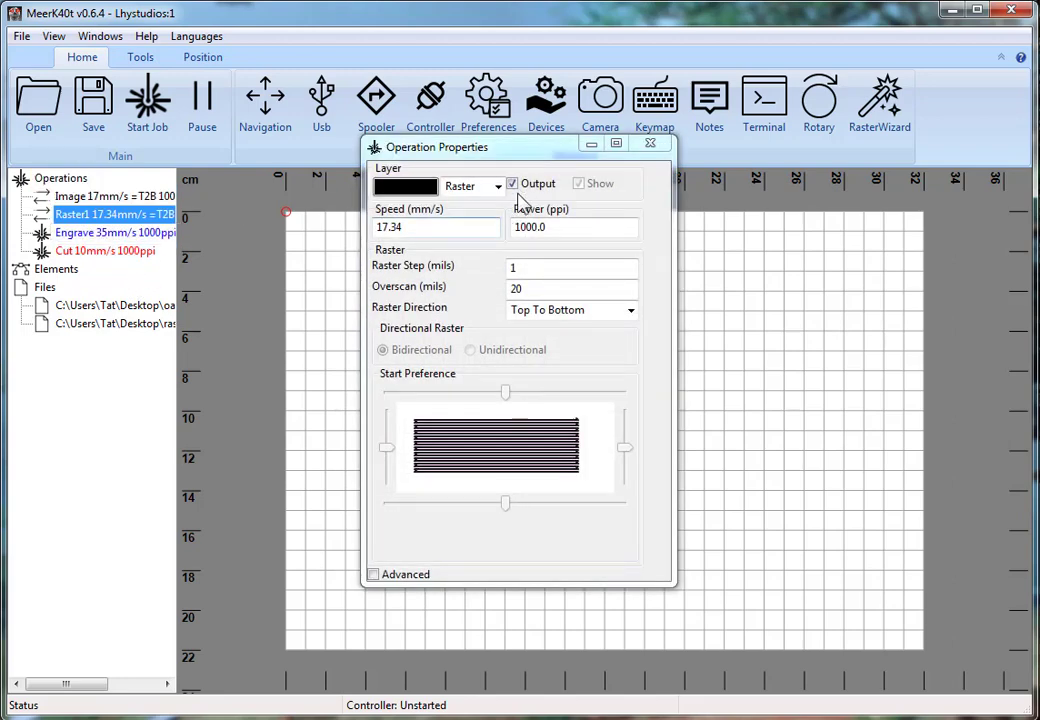
{"action": "left_click", "coordinate": [412, 577]}
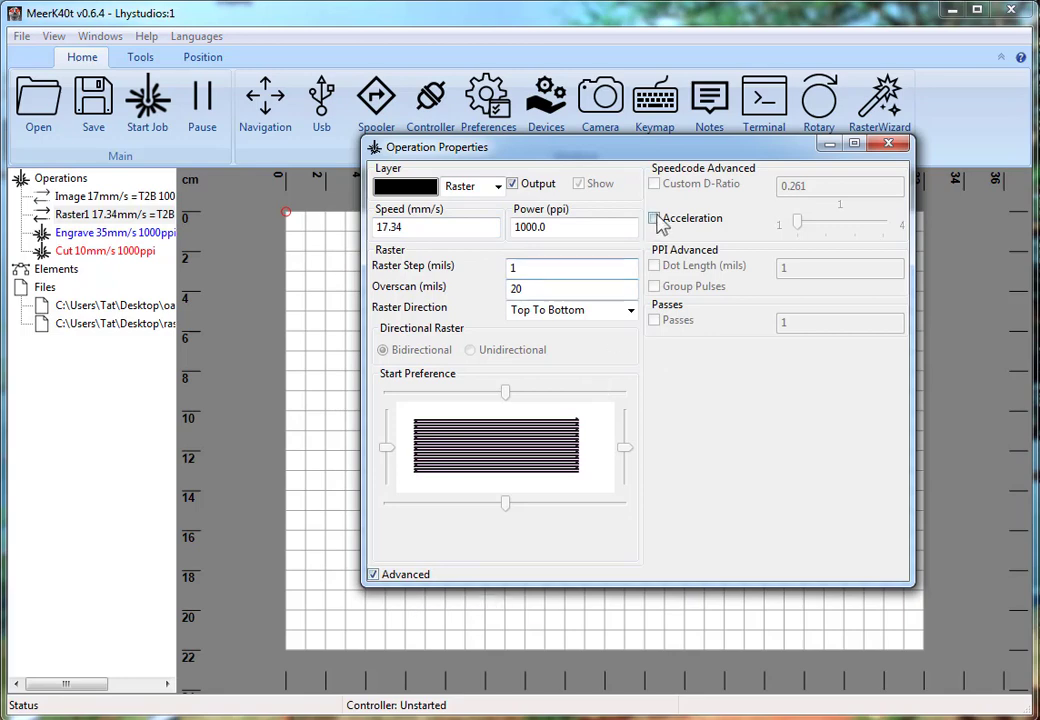
{"action": "left_click", "coordinate": [655, 219]}
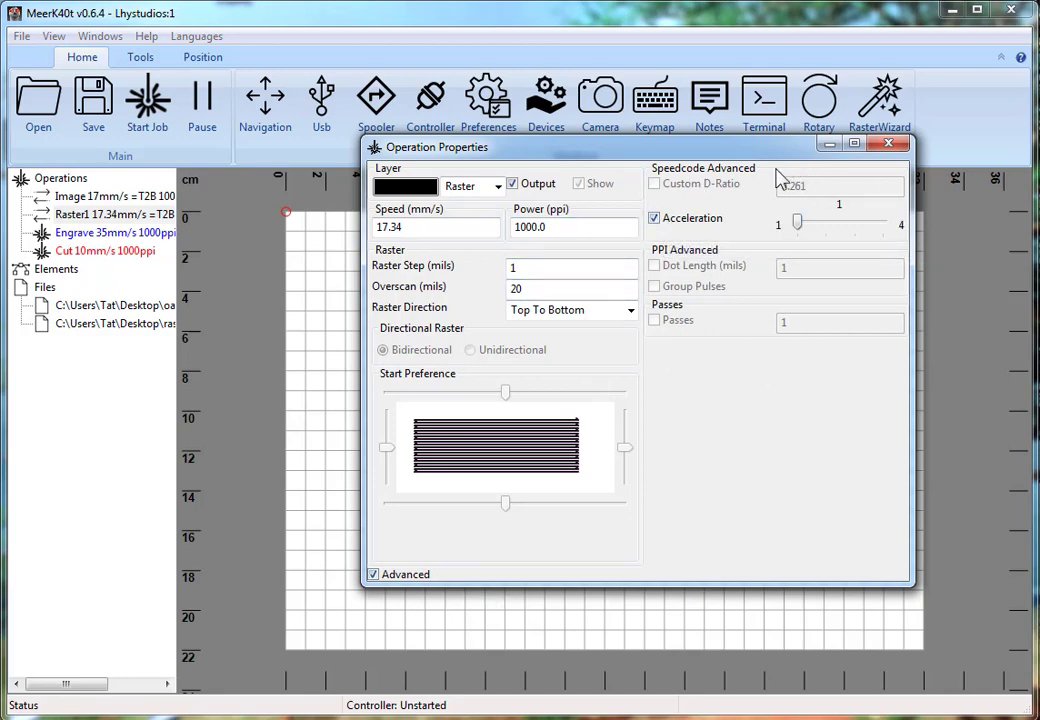
{"action": "left_click", "coordinate": [688, 222]}
{"action": "left_click", "coordinate": [408, 580]}
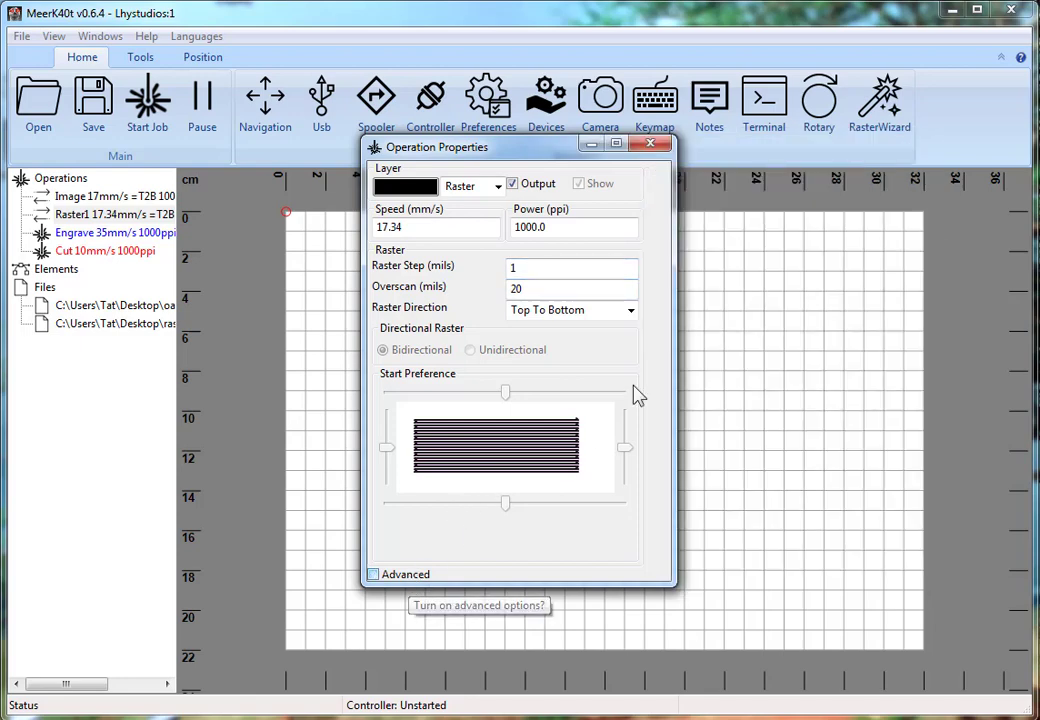
{"action": "left_click", "coordinate": [649, 146]}
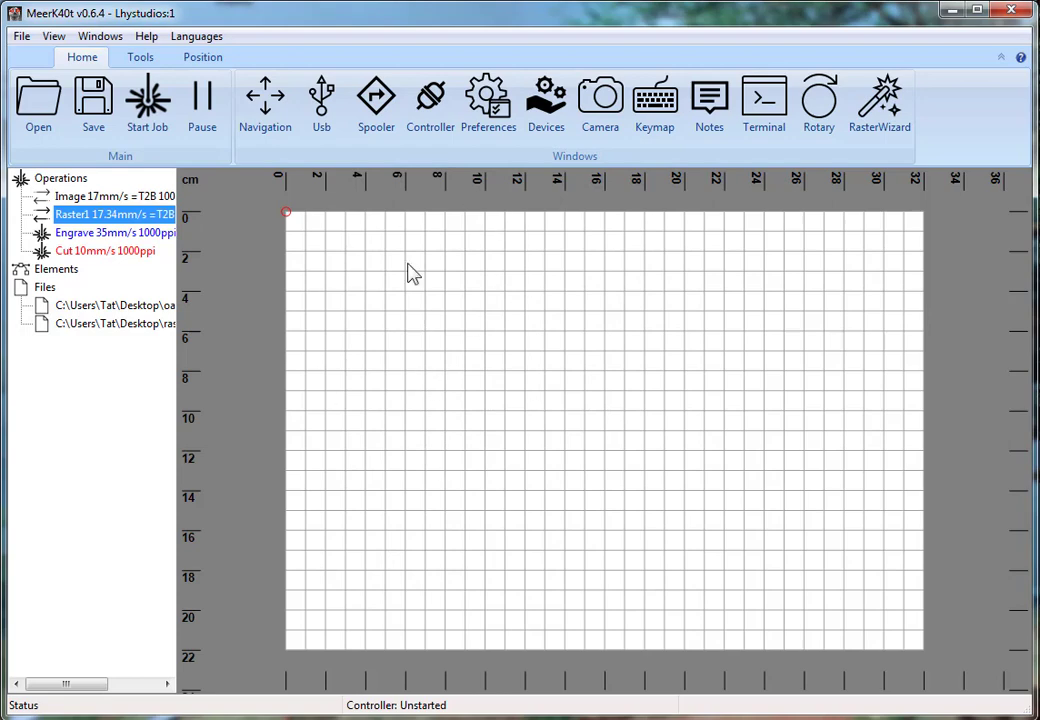
Reload oak-wood-settings.svg from the Files list
{"action": "left_click", "coordinate": [146, 322]}
{"action": "left_click", "coordinate": [146, 306]}
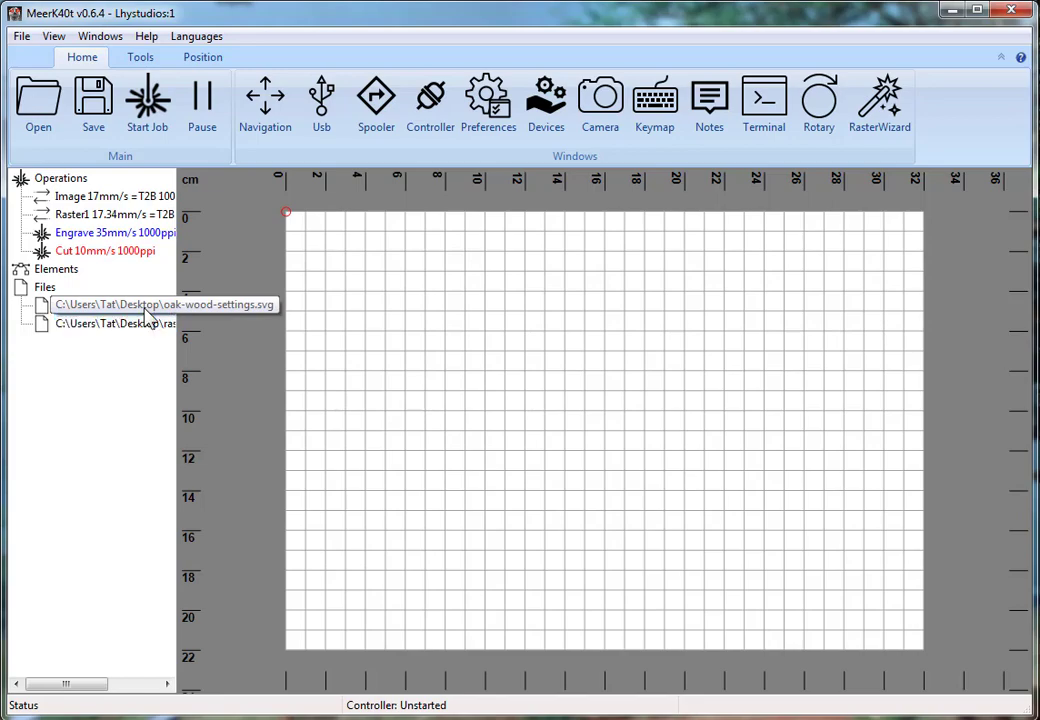
{"action": "right_click", "coordinate": [146, 310]}
{"action": "left_click", "coordinate": [207, 341]}
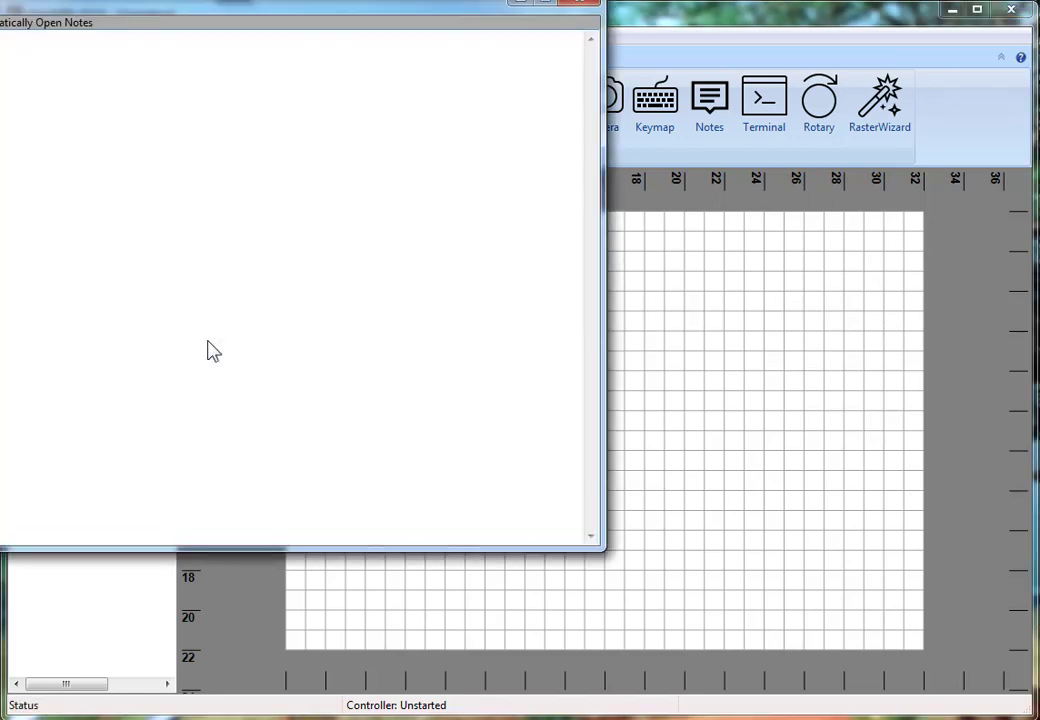
Close the reload notes, then review and close the project notes
{"action": "left_click", "coordinate": [586, 5]}
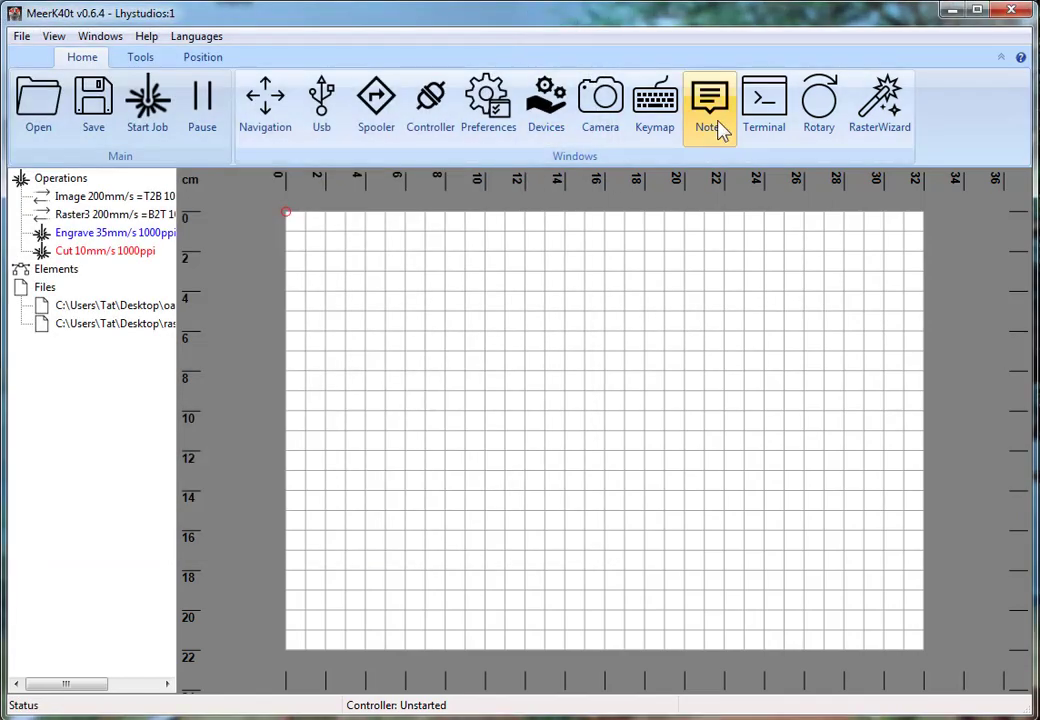
{"action": "left_click", "coordinate": [703, 117]}
{"action": "left_click_drag", "start_coordinate": [364, 28], "coordinate": [710, 160]}
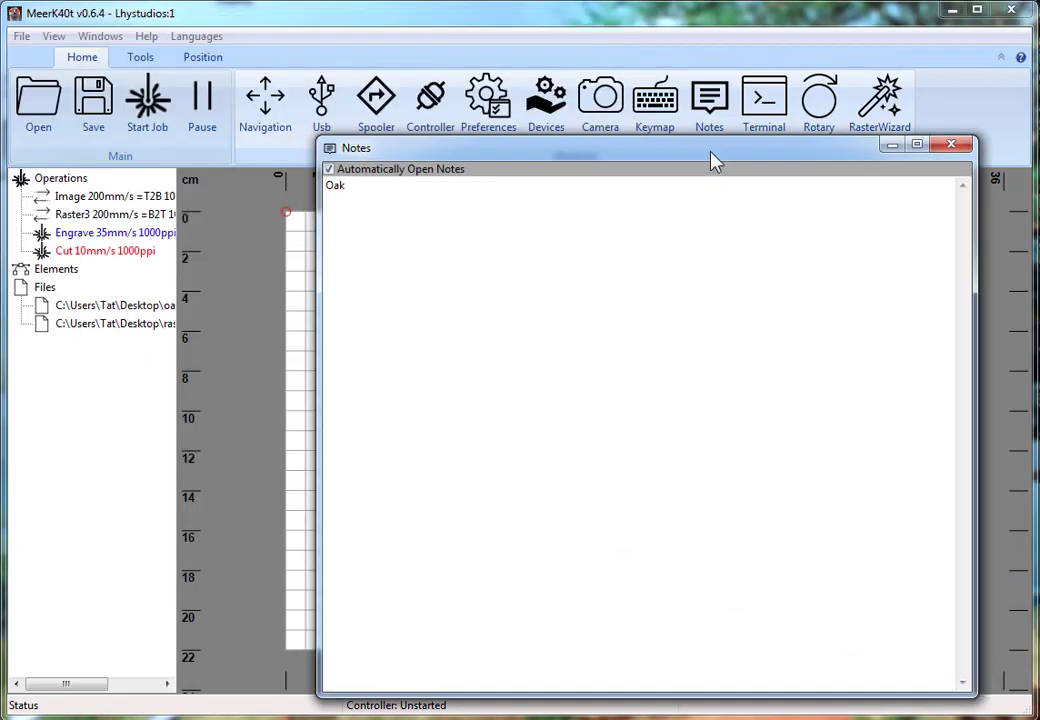
{"action": "left_click", "coordinate": [951, 145]}
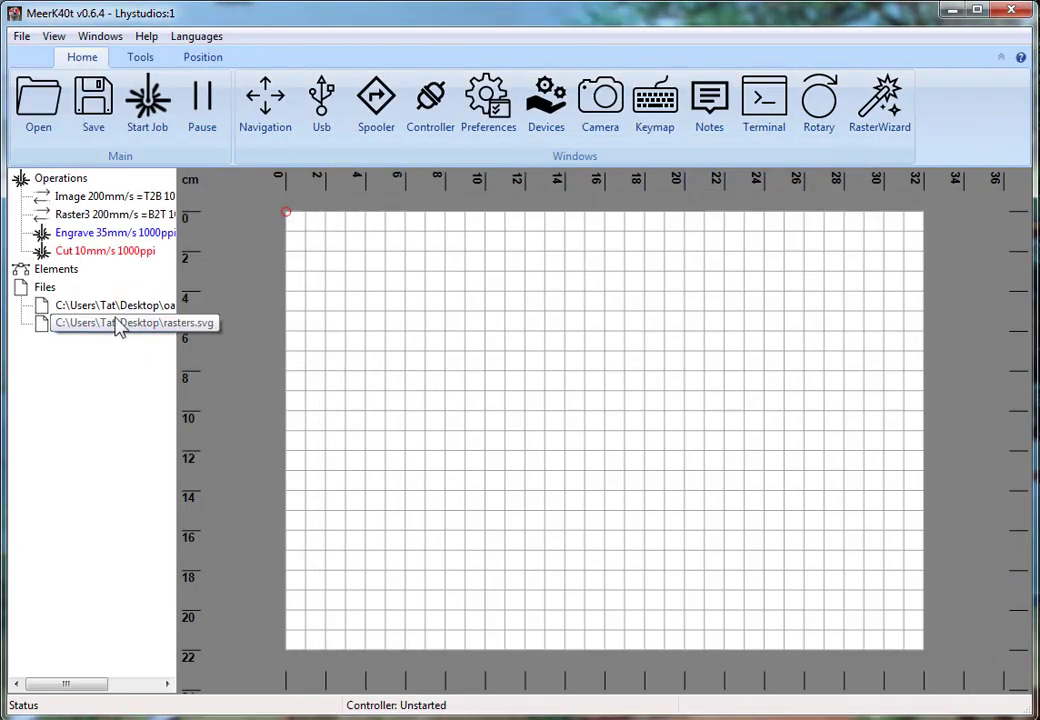
Reload rasters.svg, then oak-wood-settings.svg, leaving Image and Raster3 at 200 mm/s
{"action": "right_click", "coordinate": [115, 324]}
{"action": "left_click", "coordinate": [205, 352]}
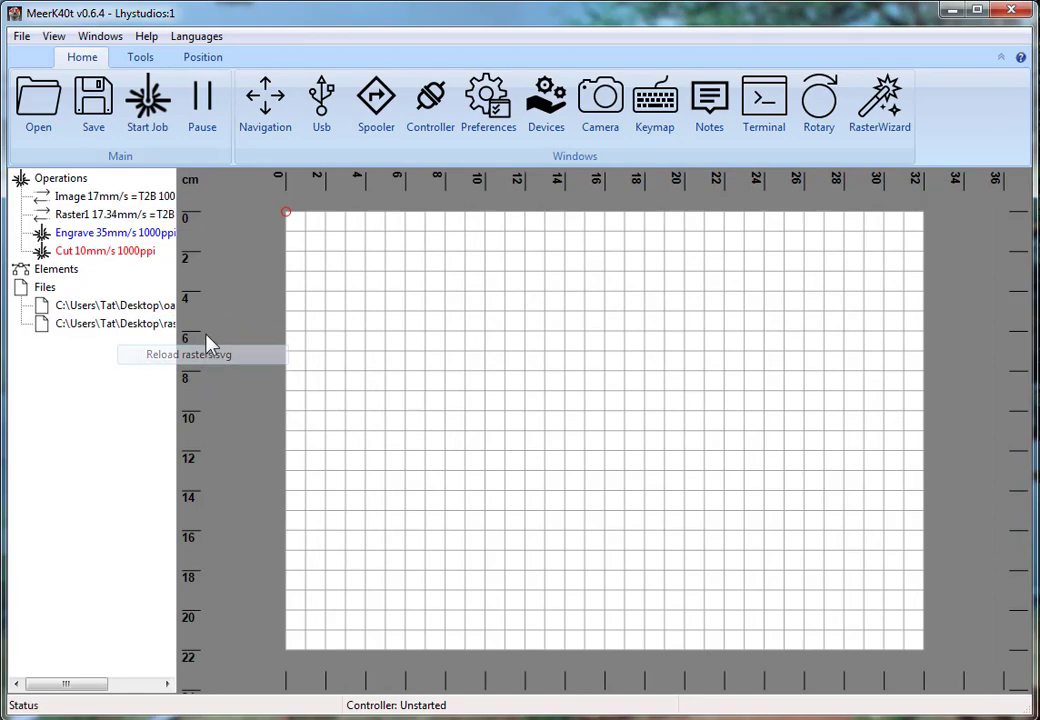
{"action": "right_click", "coordinate": [120, 305]}
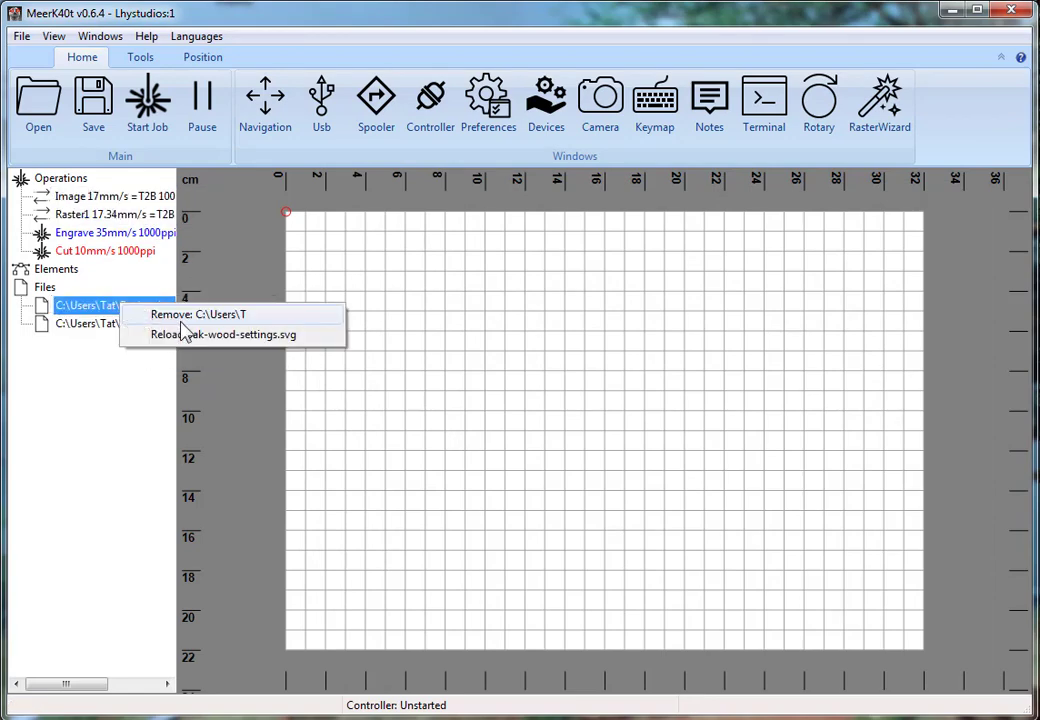
{"action": "left_click", "coordinate": [212, 338]}
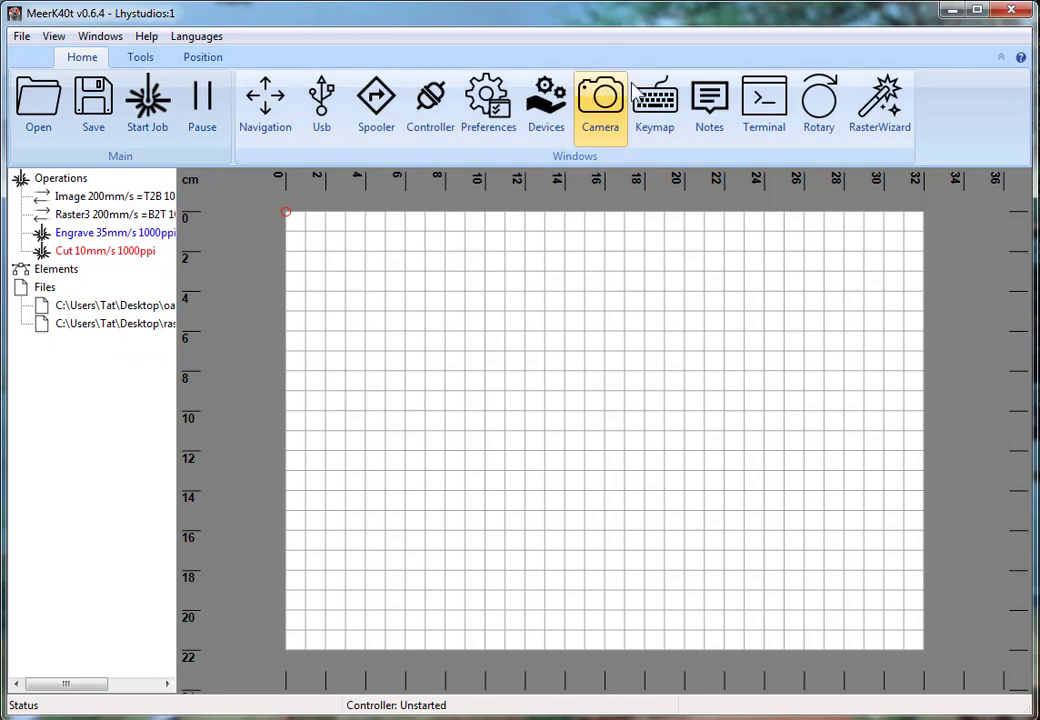